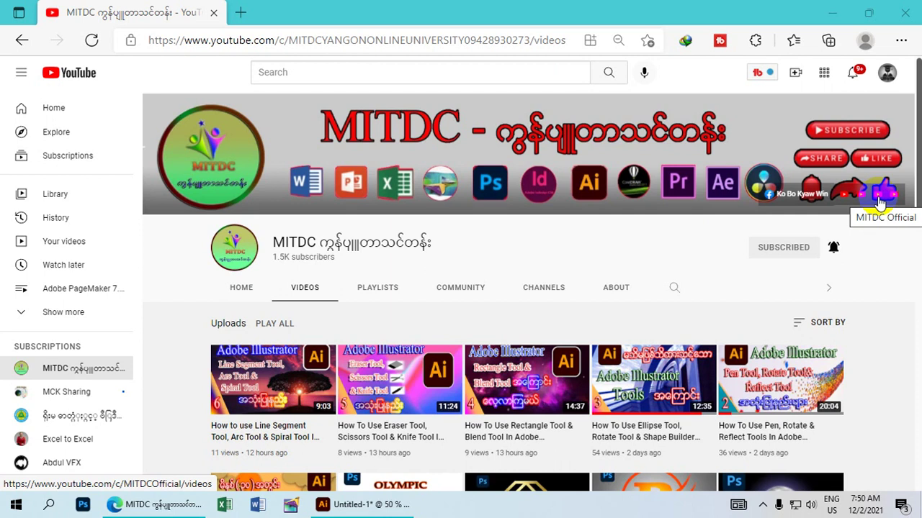
# Switch to Illustrator and draw a circle about 4.35 in across below the tool-name text, with no fill
pyautogui.click(833, 12)
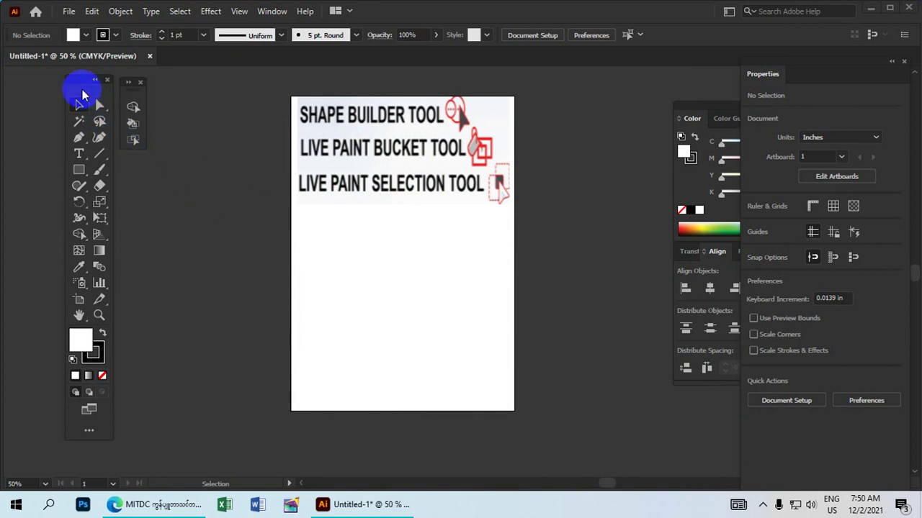
pyautogui.moveTo(80, 171); pyautogui.dragTo(168, 202)
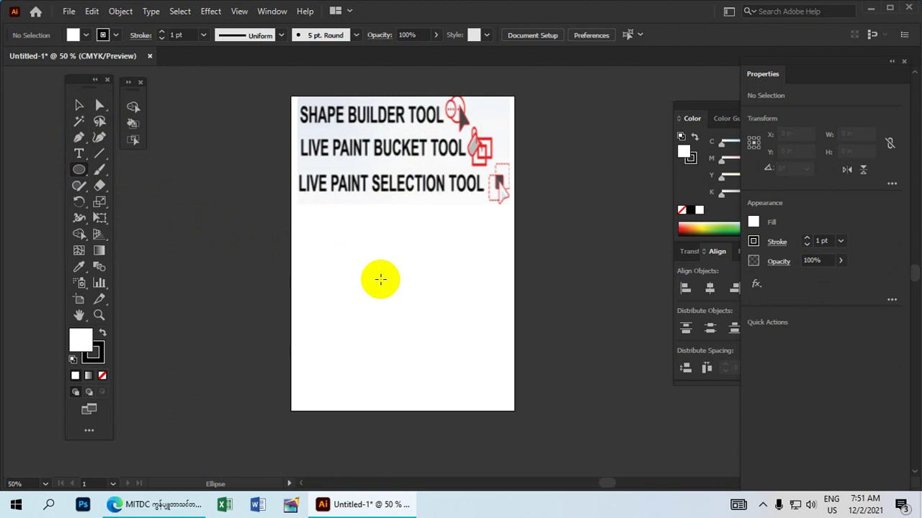
pyautogui.moveTo(395, 266); pyautogui.dragTo(422, 324)
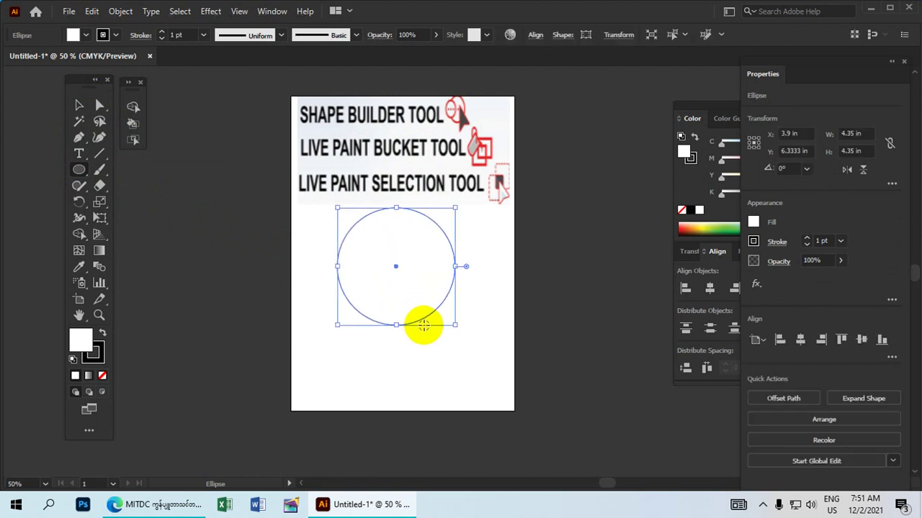
pyautogui.click(72, 35)
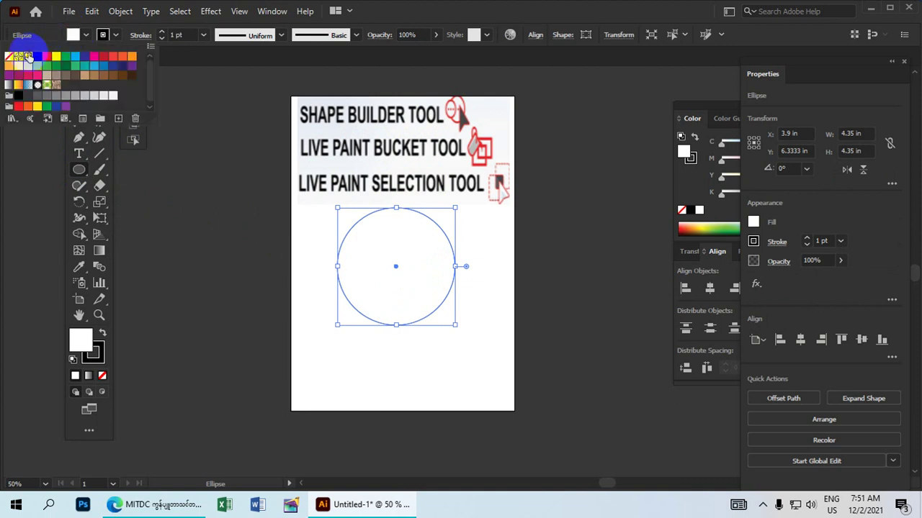
pyautogui.click(10, 57)
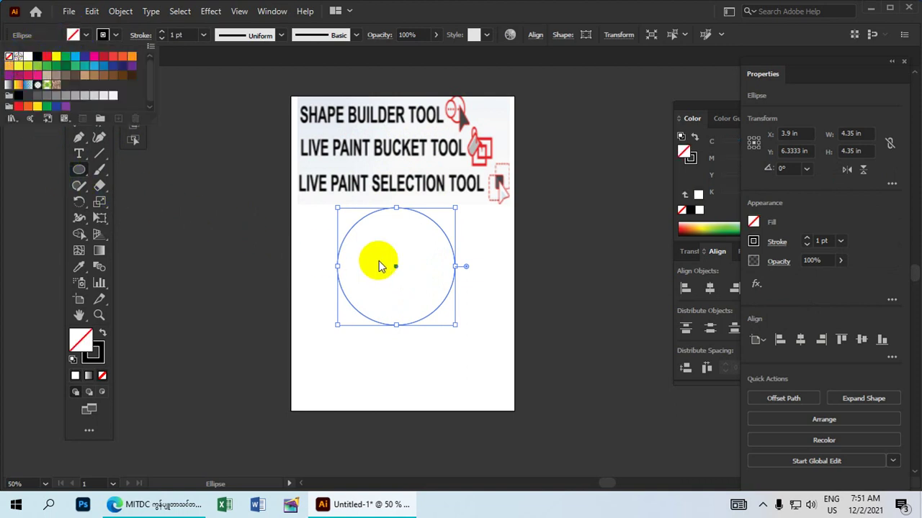
# Draw a five-pointed star about 2.85 in wide from the centre of the circle
pyautogui.click(88, 173)
pyautogui.click(84, 174)
pyautogui.moveTo(84, 175); pyautogui.dragTo(136, 233)
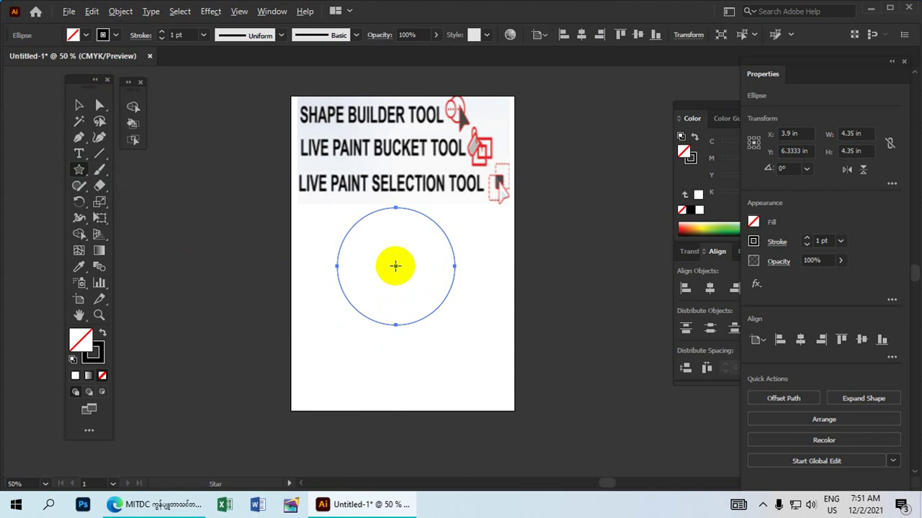
pyautogui.moveTo(395, 267); pyautogui.dragTo(411, 302)
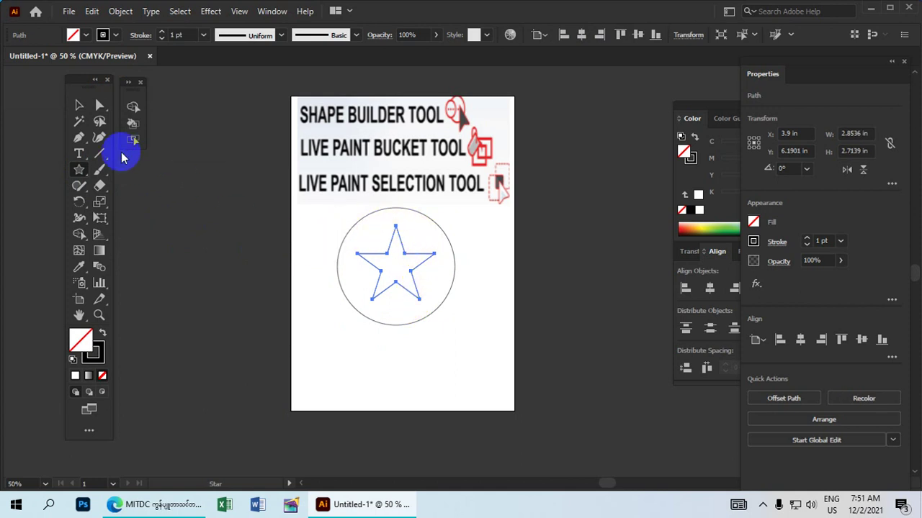
# Select the circle and star and fill the area around the star with CMYK Red using the Shape Builder tool
pyautogui.click(79, 105)
pyautogui.moveTo(485, 358); pyautogui.dragTo(334, 262)
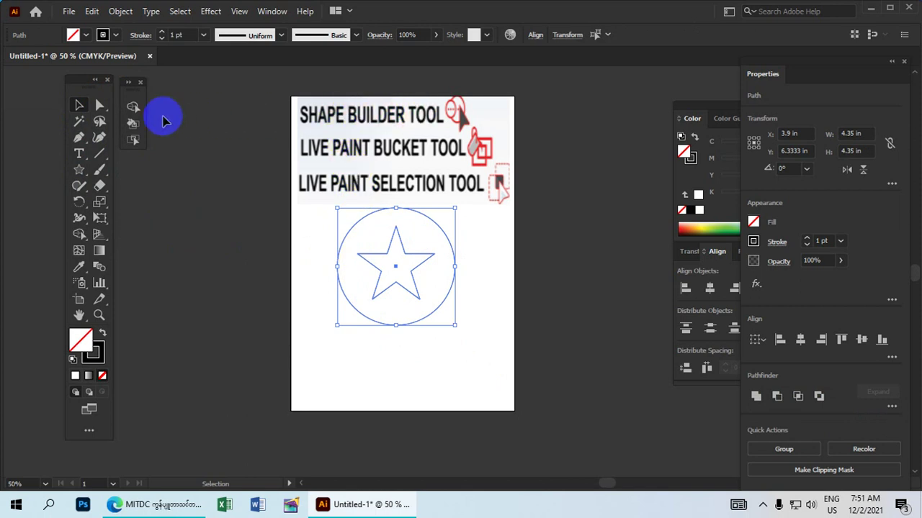
pyautogui.click(132, 108)
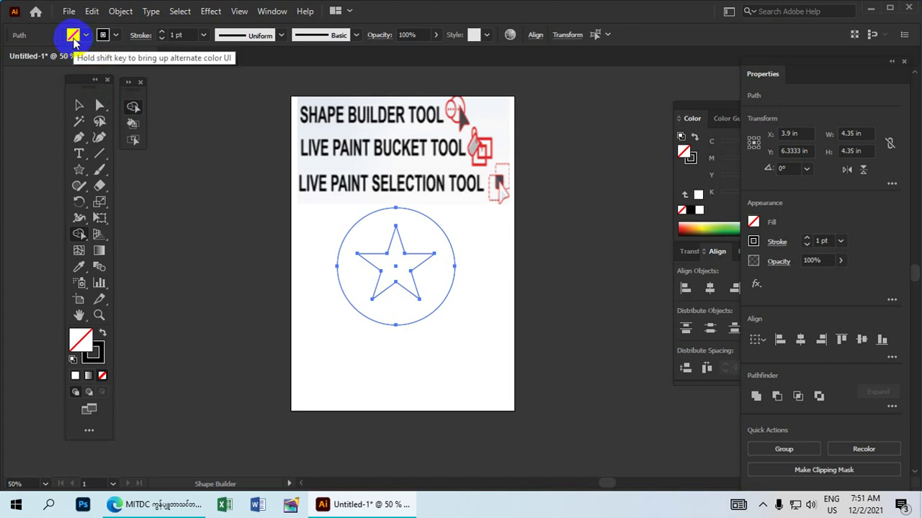
pyautogui.click(73, 39)
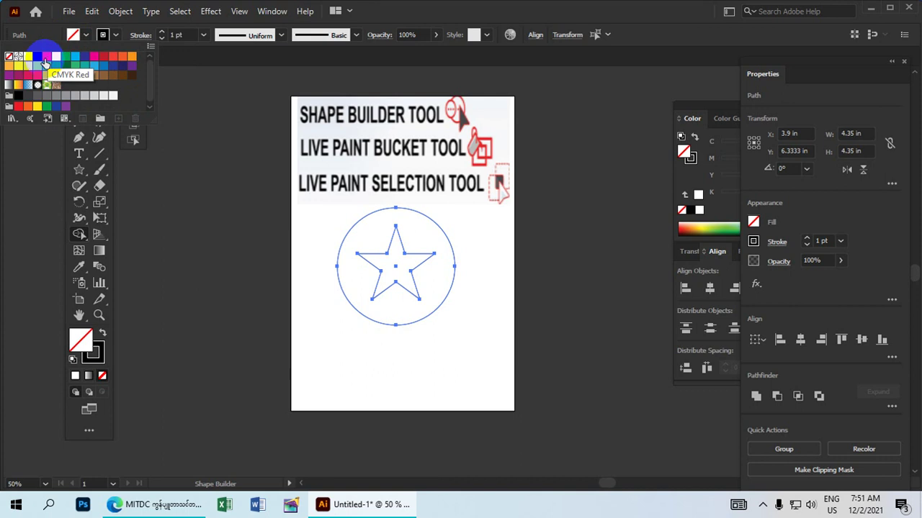
pyautogui.click(44, 61)
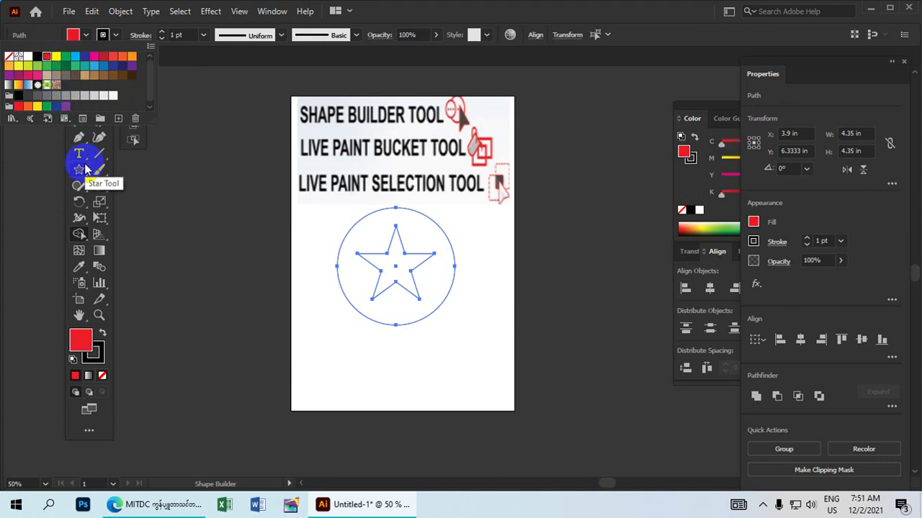
pyautogui.click(80, 232)
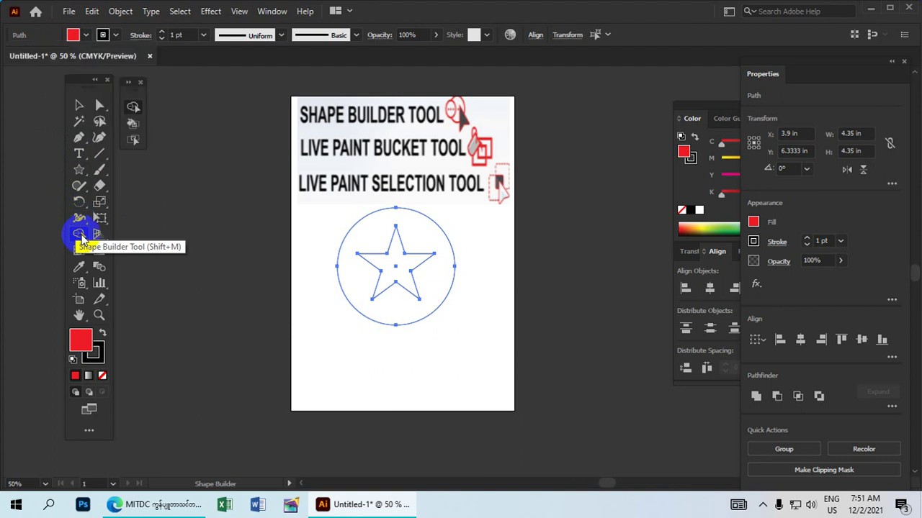
pyautogui.click(369, 239)
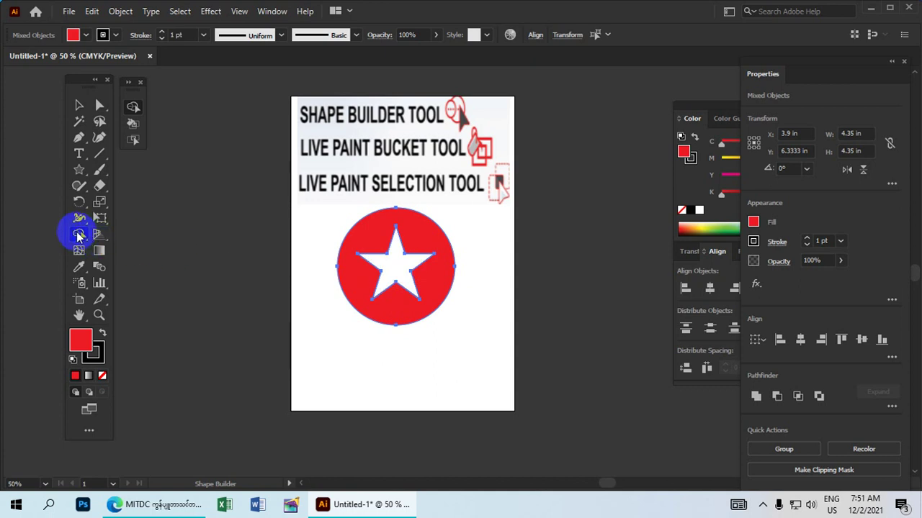
# Fill the star region with CMYK Green using the Shape Builder tool
pyautogui.click(79, 36)
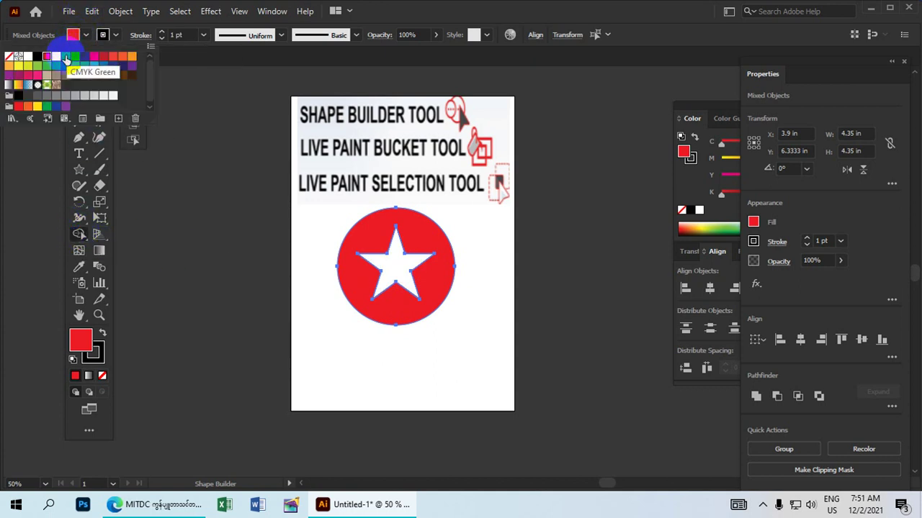
pyautogui.click(66, 57)
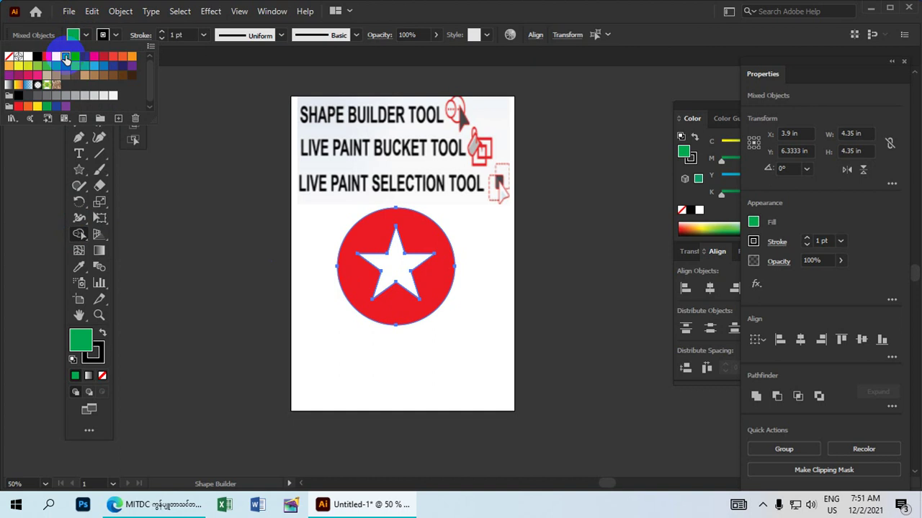
pyautogui.click(79, 234)
pyautogui.moveTo(383, 247); pyautogui.dragTo(395, 267)
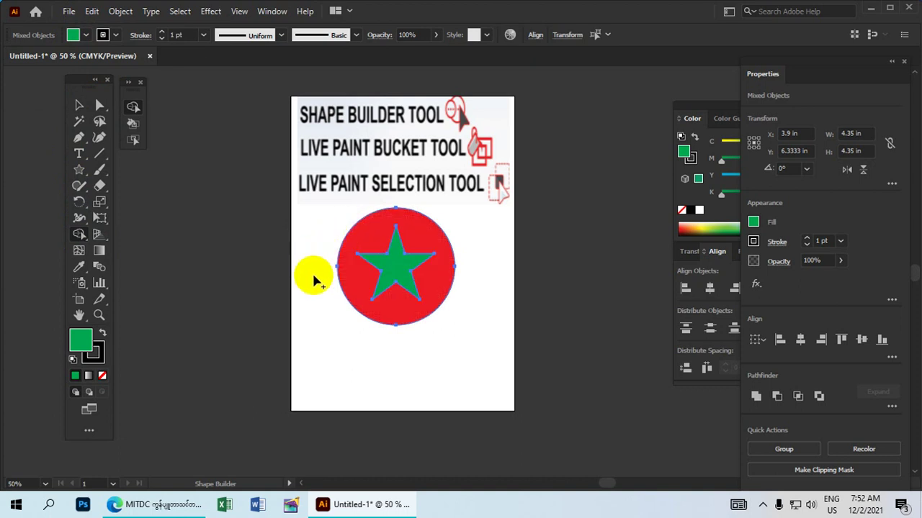
# Group the circle and star, then scale the group to about 2.65 in and place it near the page's right edge, under the text
pyautogui.click(78, 105)
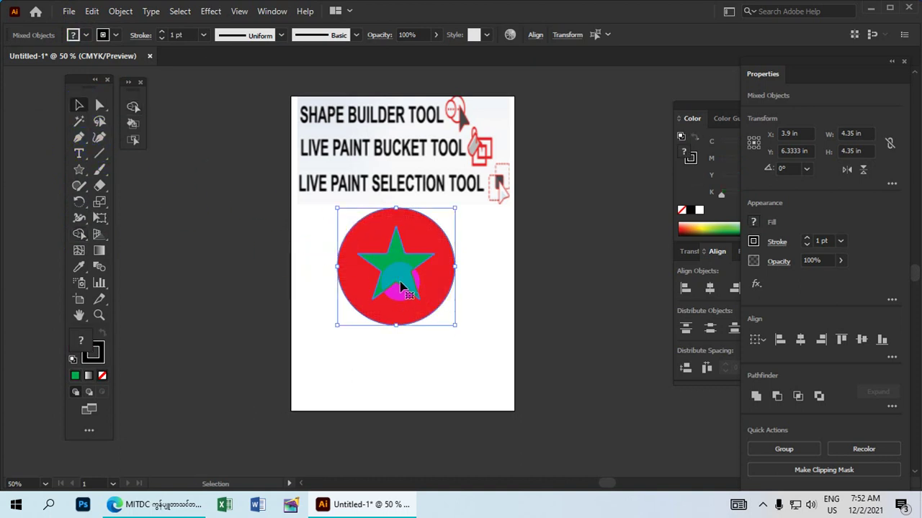
pyautogui.moveTo(461, 353); pyautogui.dragTo(323, 240)
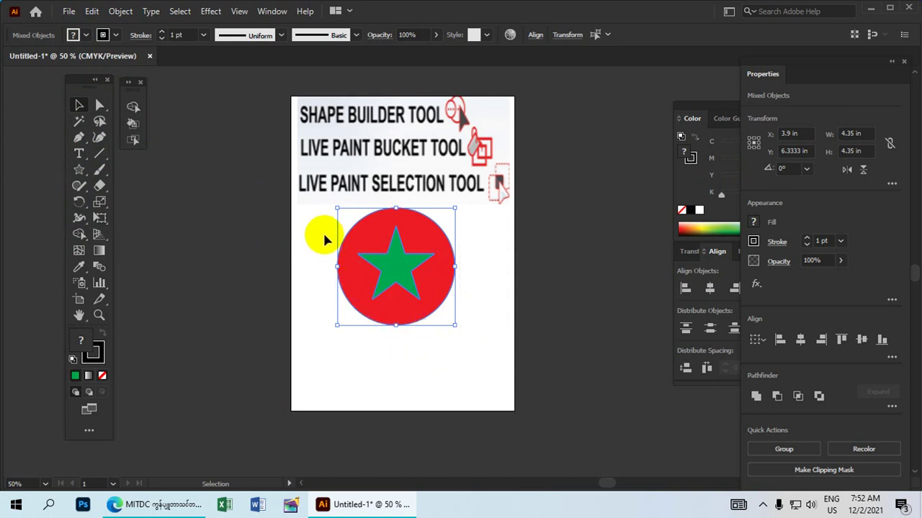
pyautogui.press('a')
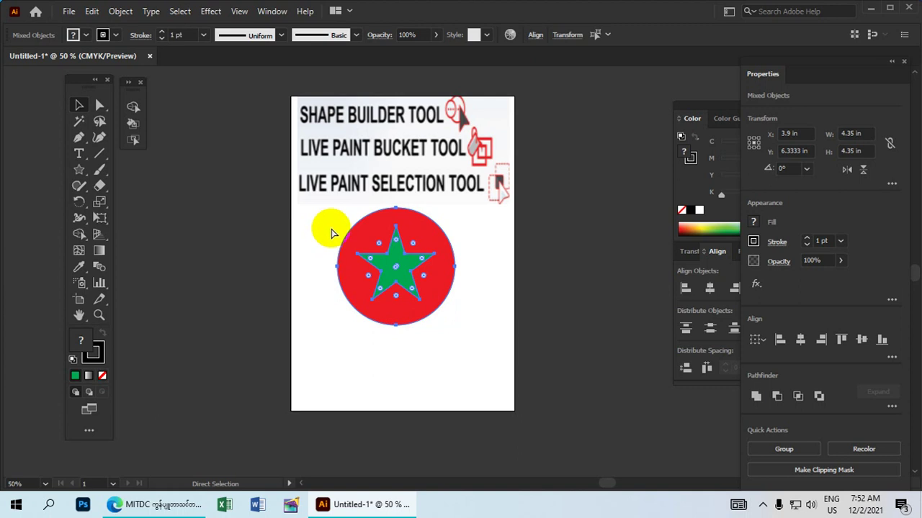
pyautogui.click(121, 16)
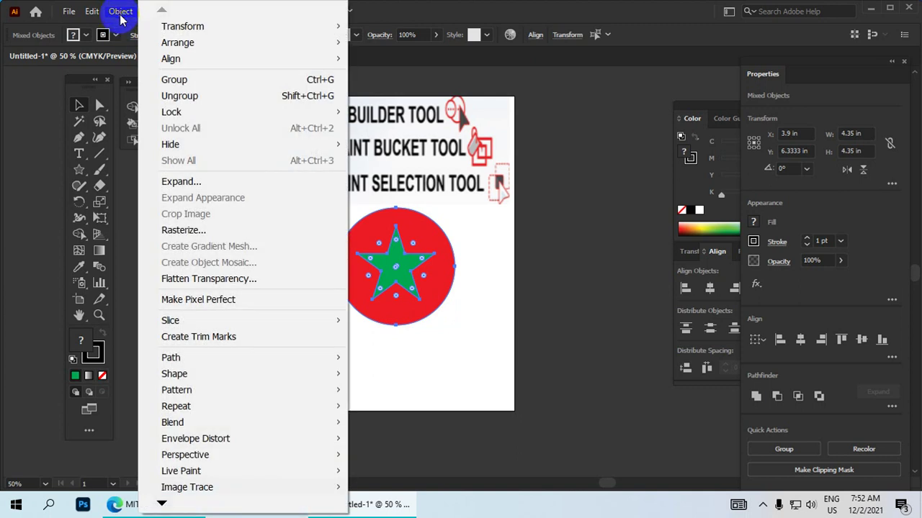
pyautogui.click(176, 80)
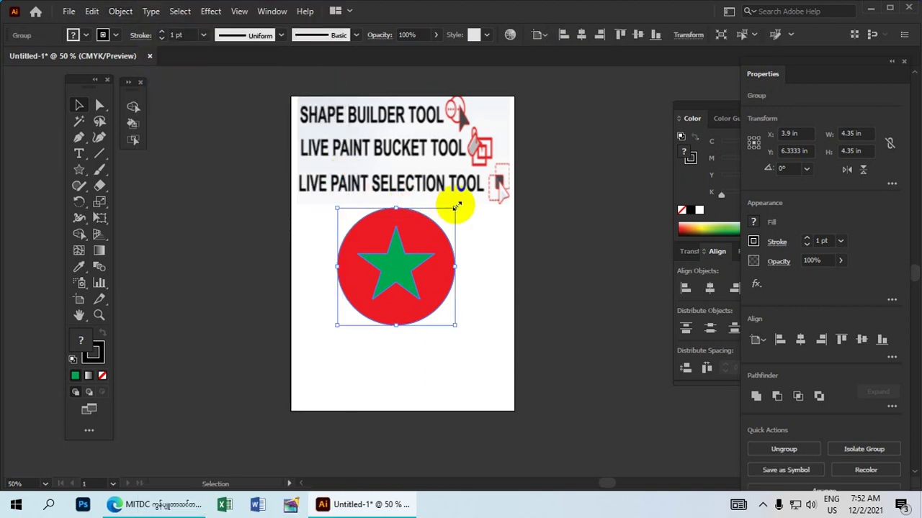
pyautogui.moveTo(456, 206)
pyautogui.mouseDown()
pyautogui.moveTo(410, 259)
pyautogui.moveTo(424, 257)
pyautogui.moveTo(391, 259)
pyautogui.moveTo(442, 211)
pyautogui.moveTo(454, 221)
pyautogui.mouseUp()
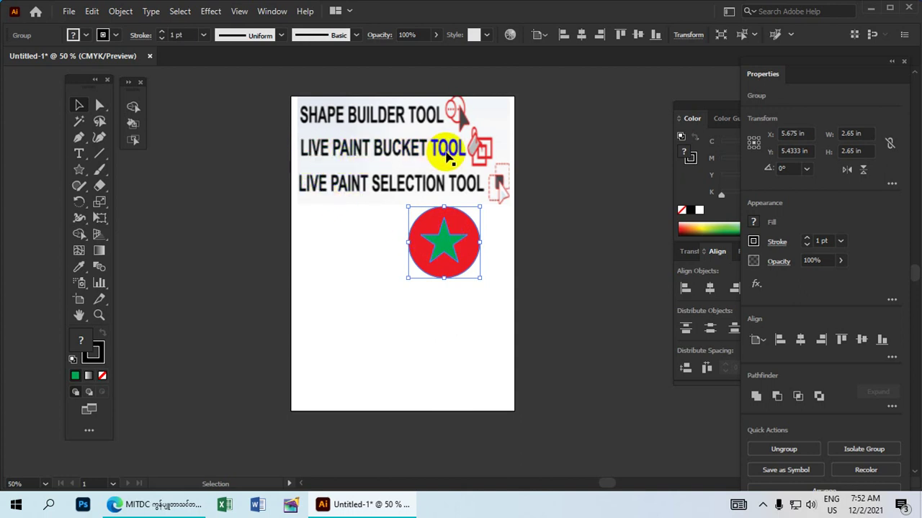
# Draw a narrow vertical ellipse about 0.85 by 4.5 in beside the star emblem, with no fill
pyautogui.click(80, 170)
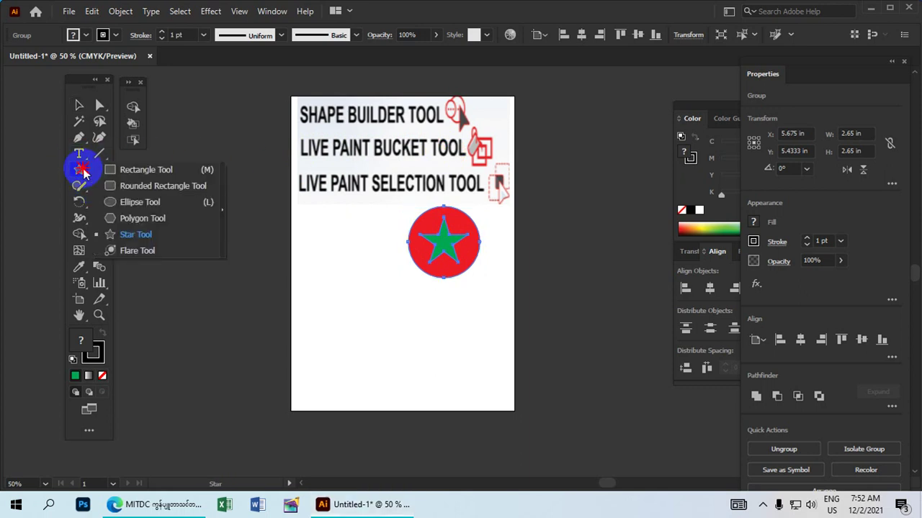
pyautogui.click(140, 202)
pyautogui.moveTo(324, 248); pyautogui.dragTo(346, 368)
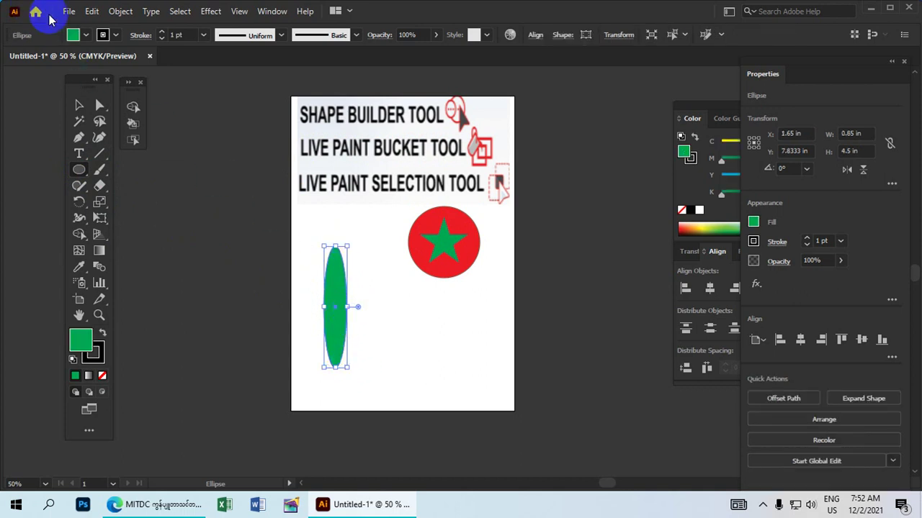
pyautogui.click(72, 35)
pyautogui.click(9, 56)
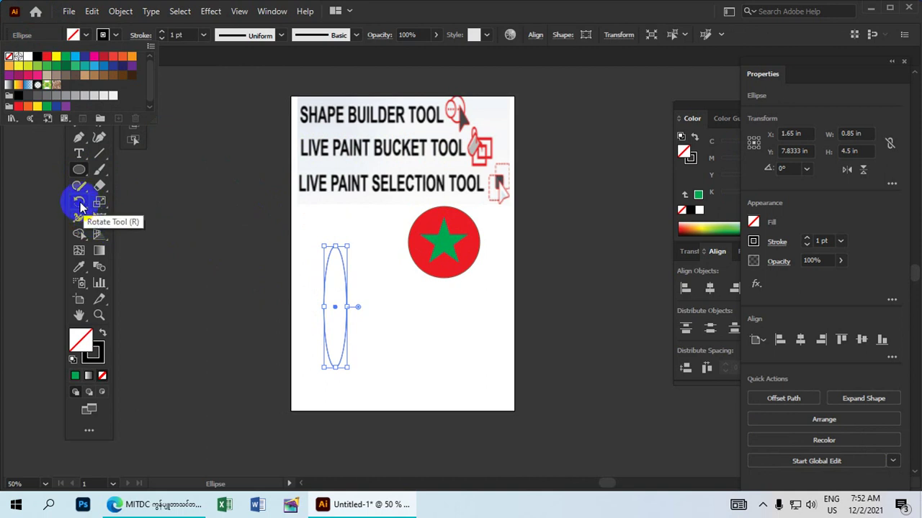
pyautogui.press('Escape')
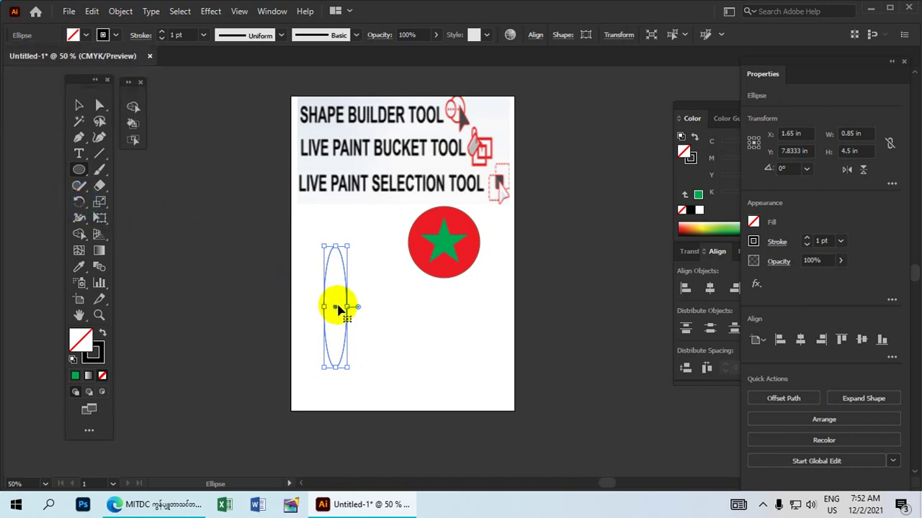
# Rotate a copy of the ellipse by 35° about its centre and repeat the transformation three times to form a flower
pyautogui.click(79, 202)
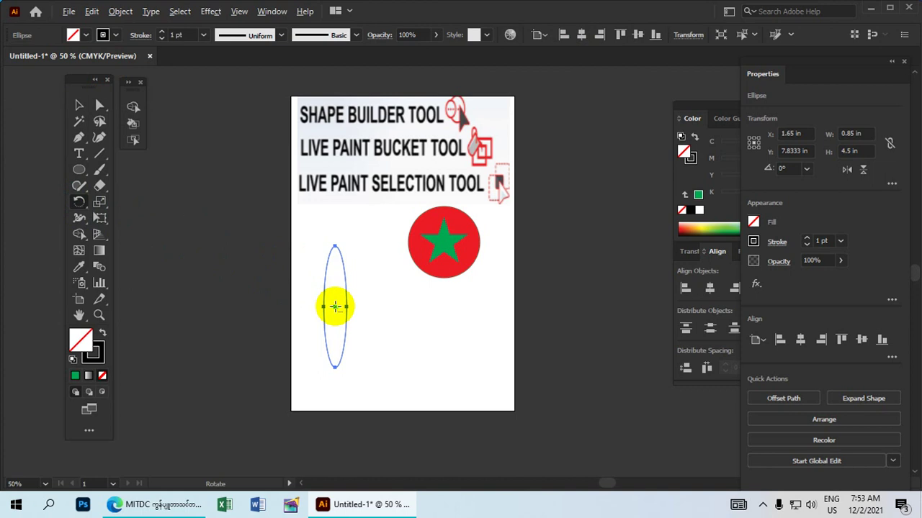
pyautogui.keyDown('alt'); pyautogui.click(334, 306); pyautogui.keyUp('alt')
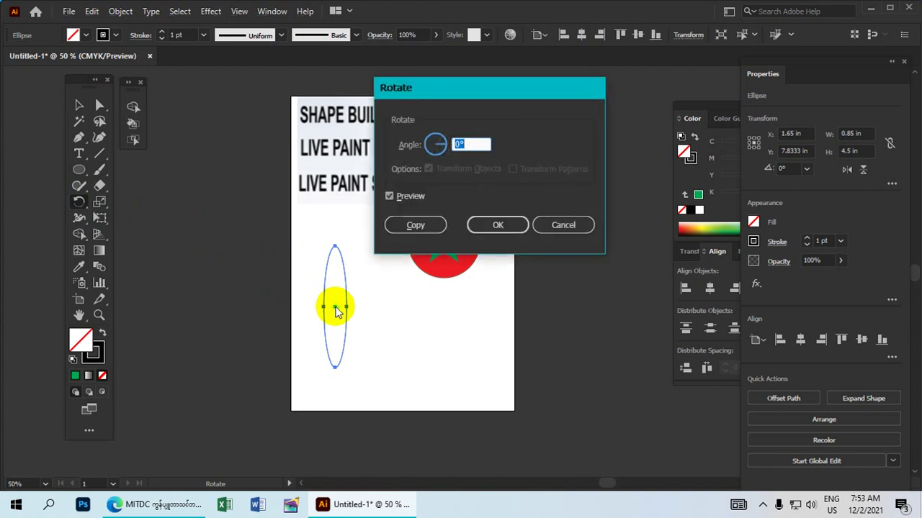
pyautogui.moveTo(435, 88); pyautogui.dragTo(463, 93)
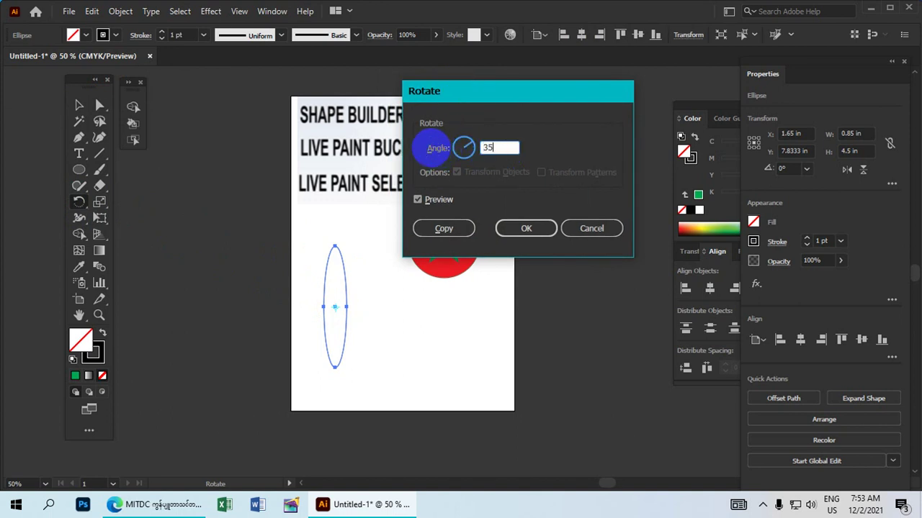
pyautogui.click(442, 229)
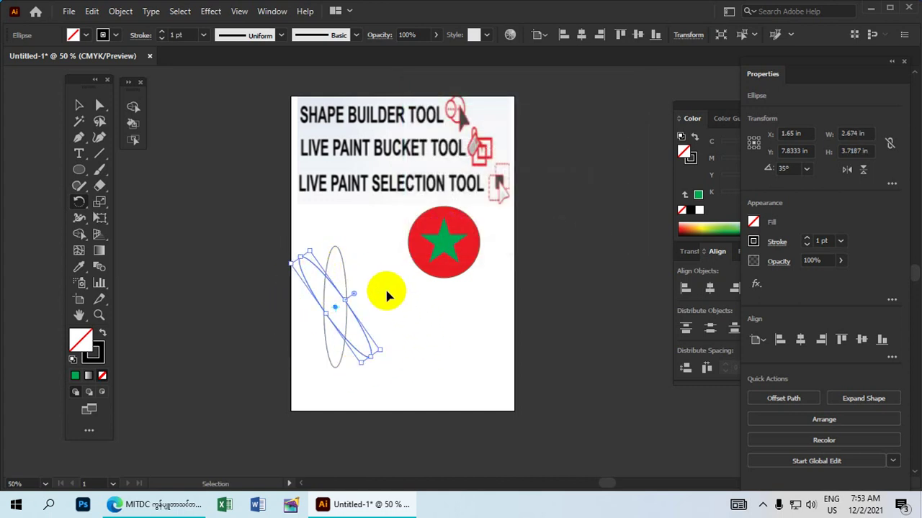
pyautogui.hotkey('ctrl', 'd')
pyautogui.hotkey('ctrl', 'd')
pyautogui.hotkey('ctrl', 'd')
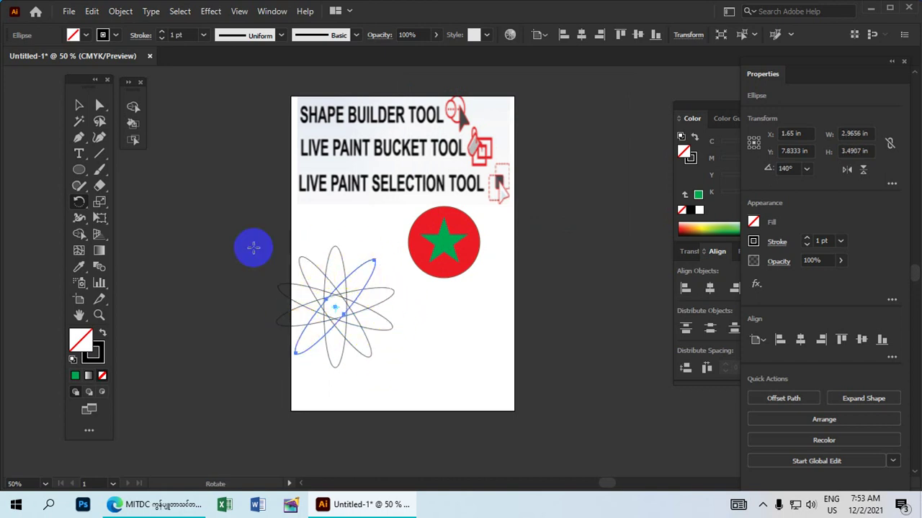
# Select all the flower's ellipses and move them fully onto the page, below the star emblem
pyautogui.click(79, 106)
pyautogui.moveTo(393, 365); pyautogui.dragTo(253, 256)
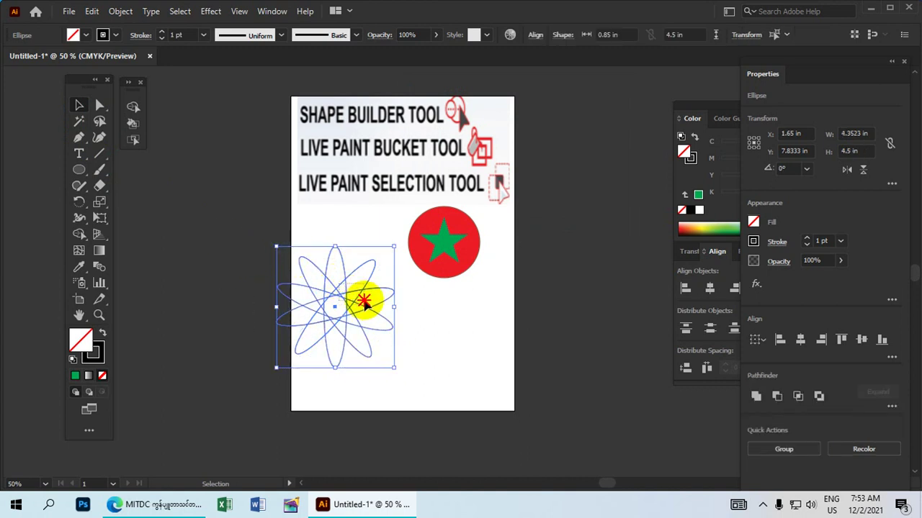
pyautogui.moveTo(335, 295); pyautogui.dragTo(380, 315)
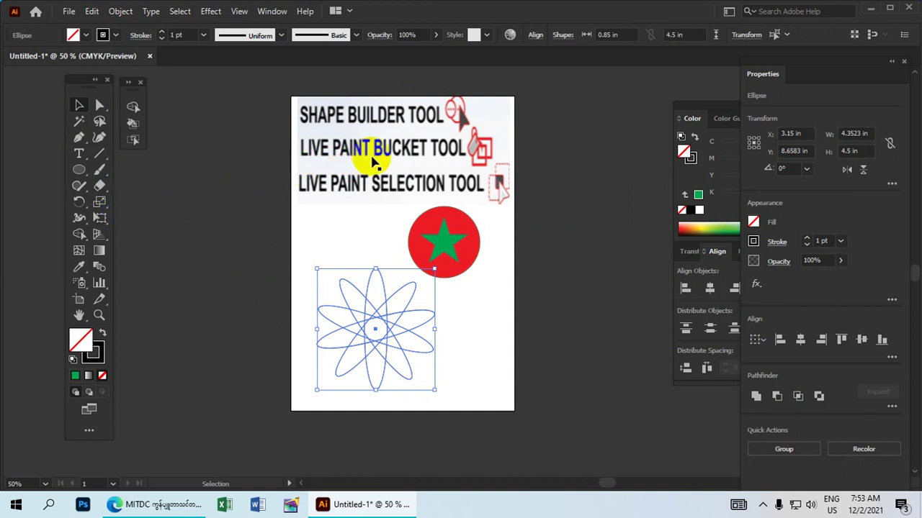
# Turn the selected flower into a Live Paint group and fill five adjacent petals green, counter-clockwise from the top petal
pyautogui.click(132, 124)
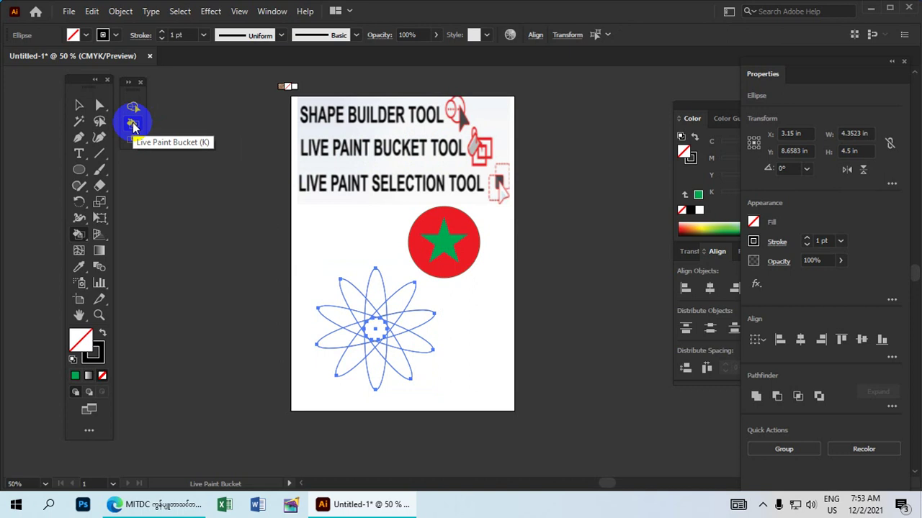
pyautogui.click(72, 36)
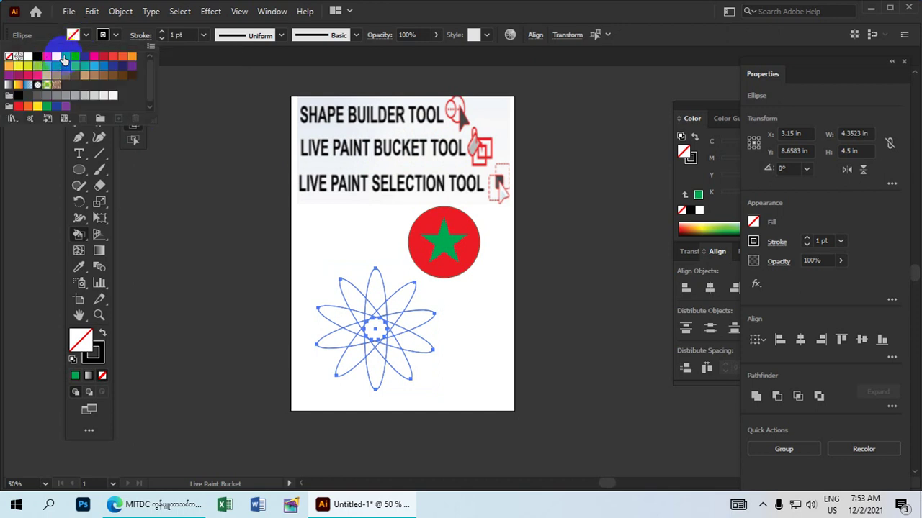
pyautogui.click(64, 57)
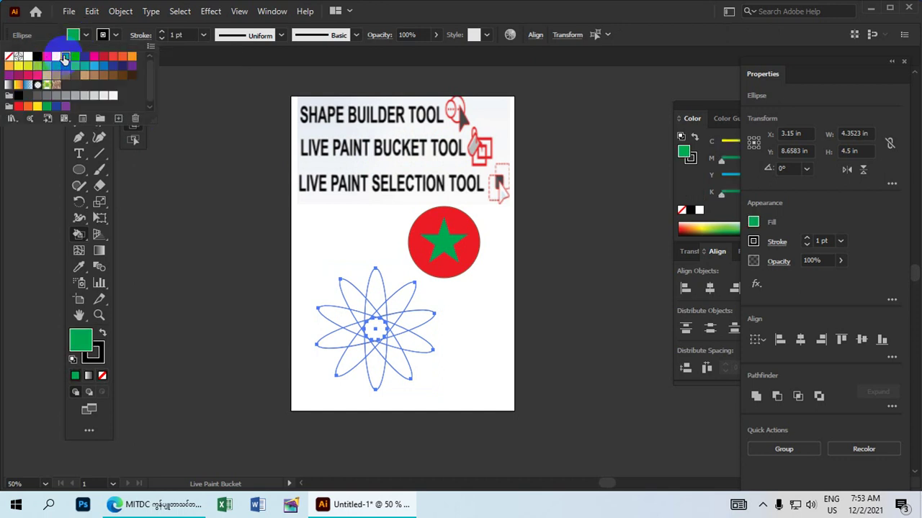
pyautogui.click(80, 237)
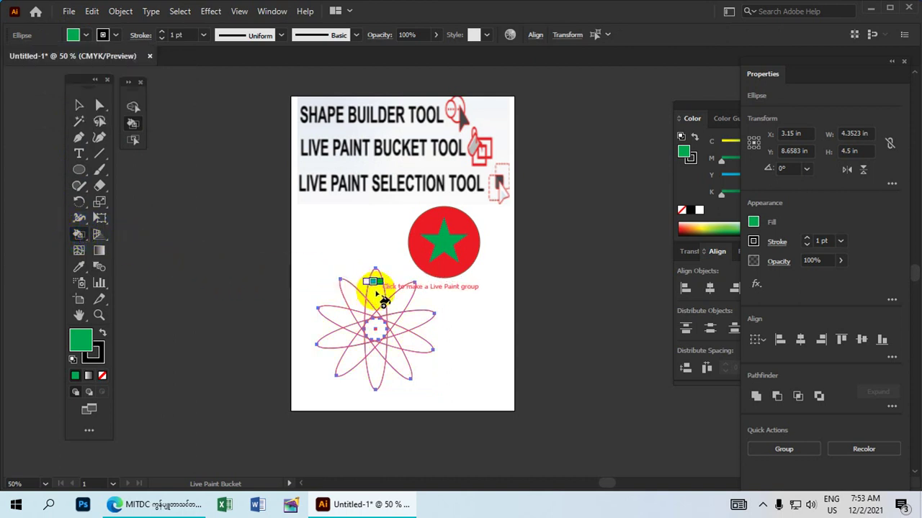
pyautogui.click(377, 296)
pyautogui.click(351, 295)
pyautogui.click(343, 318)
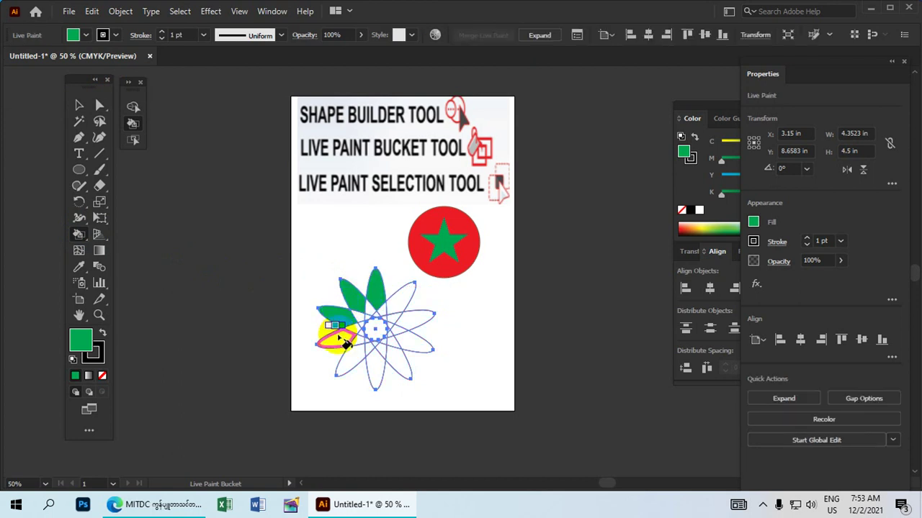
pyautogui.click(338, 336)
pyautogui.click(353, 361)
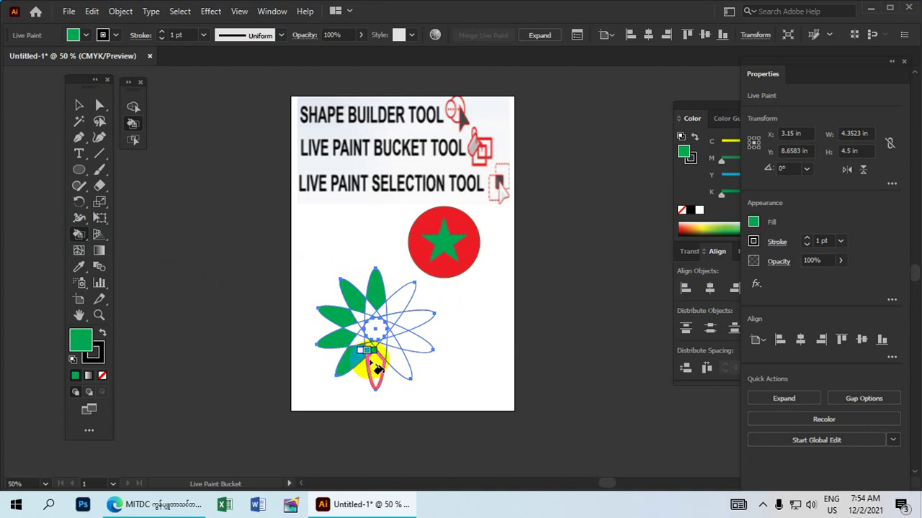
pyautogui.hotkey('ctrl', 'z')
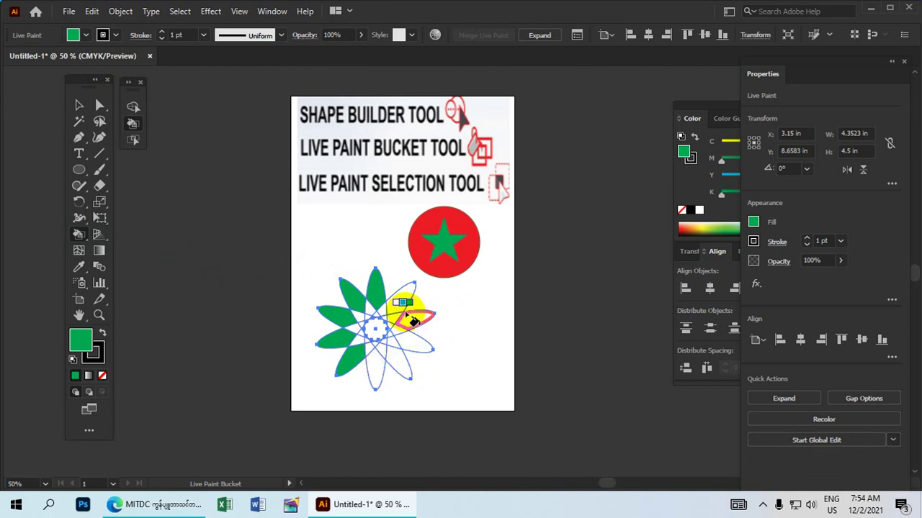
# Fill the five remaining unpainted petals of the Live Paint flower with red
pyautogui.click(73, 36)
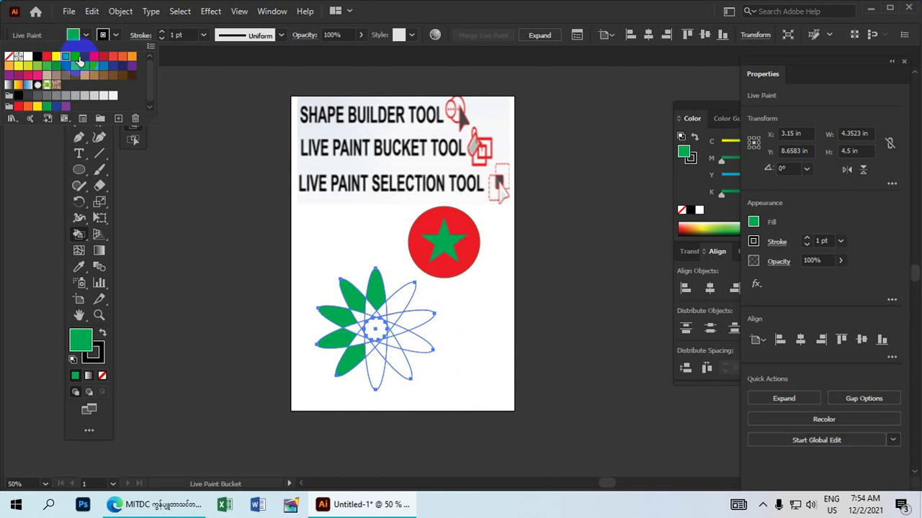
pyautogui.click(46, 57)
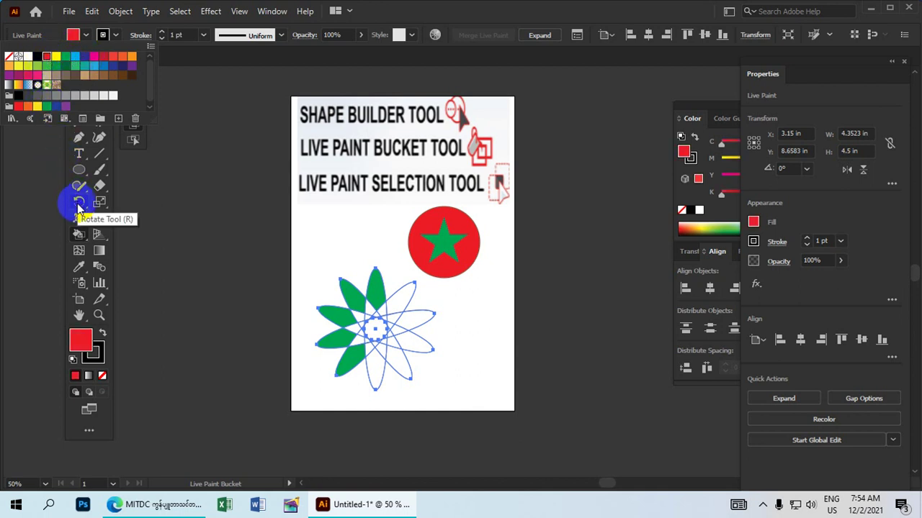
pyautogui.click(78, 234)
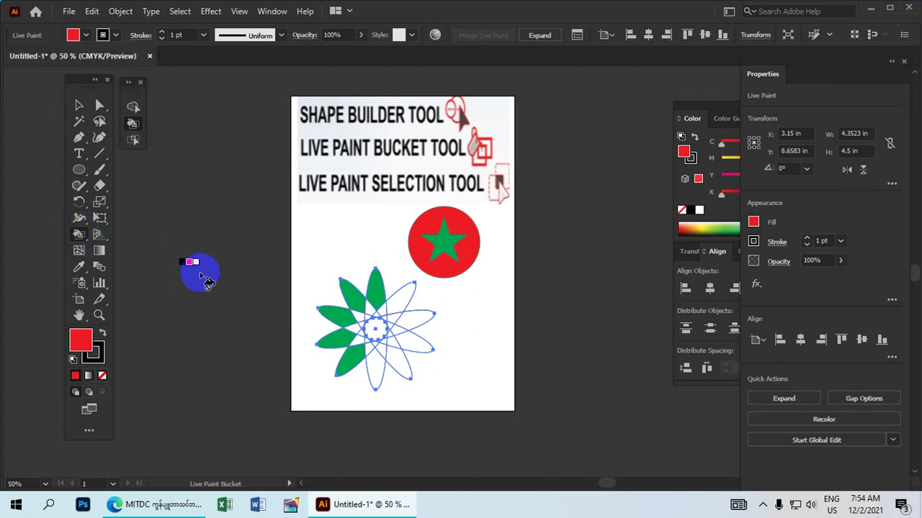
pyautogui.click(414, 321)
pyautogui.click(412, 346)
pyautogui.click(393, 362)
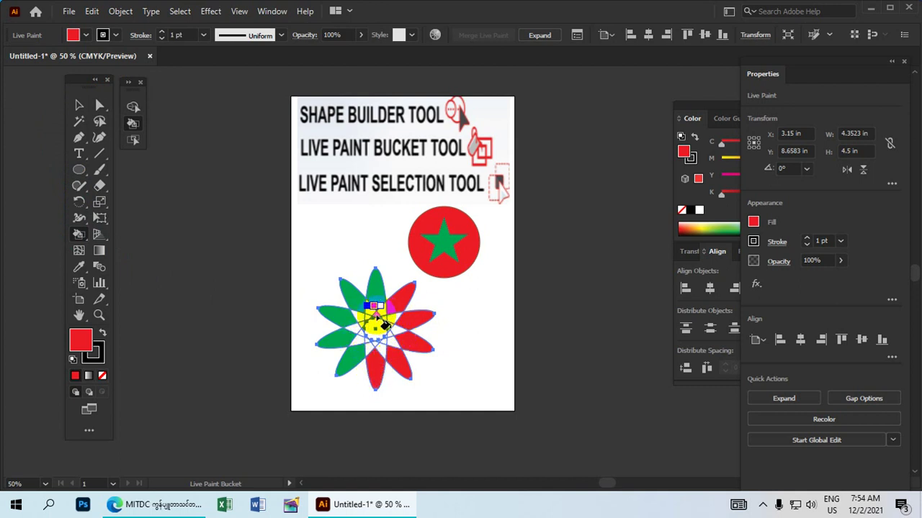
# Fill the ring of small diamond-shaped areas at the inner ends of the petals with light blue, using the Live Paint Bucket
pyautogui.click(73, 35)
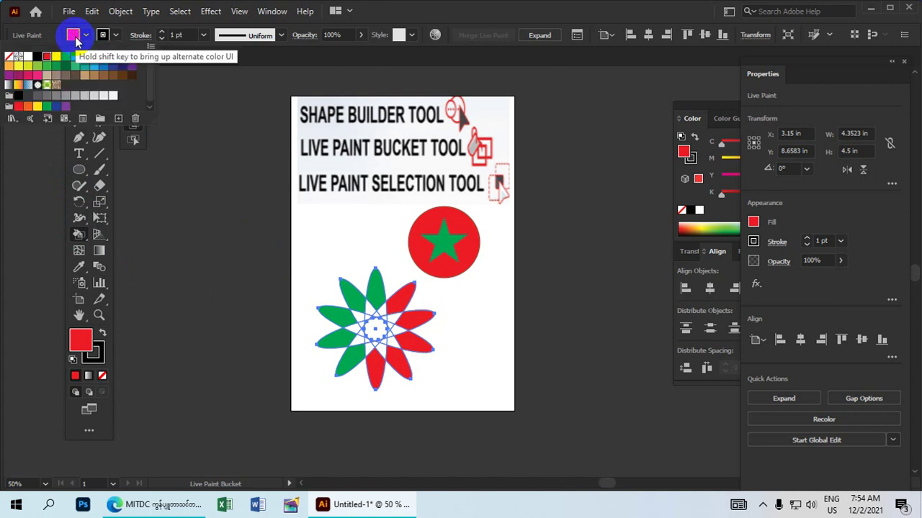
pyautogui.click(75, 57)
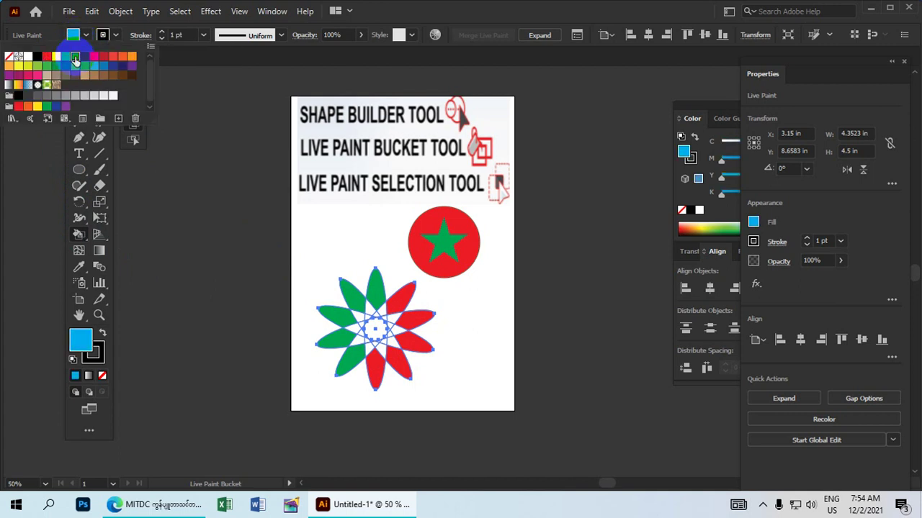
pyautogui.click(79, 236)
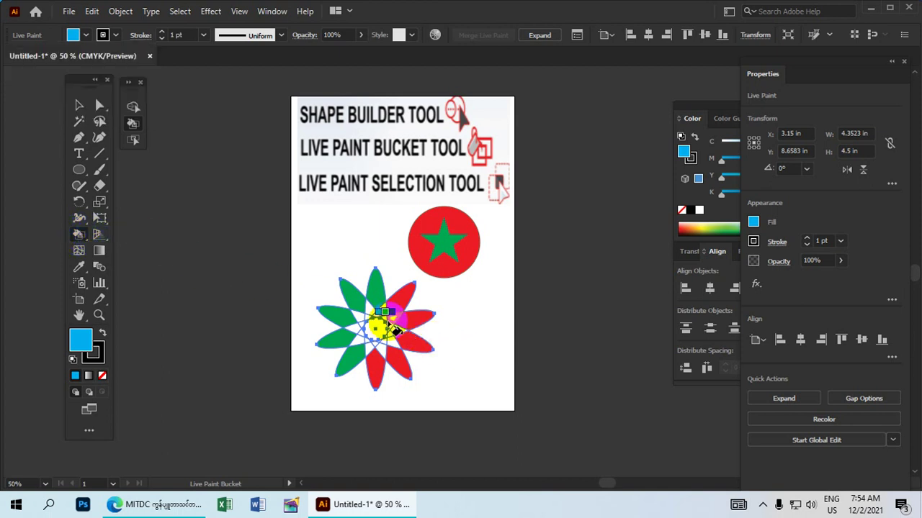
pyautogui.hotkey('ctrl', '+')
pyautogui.hotkey('ctrl', '+')
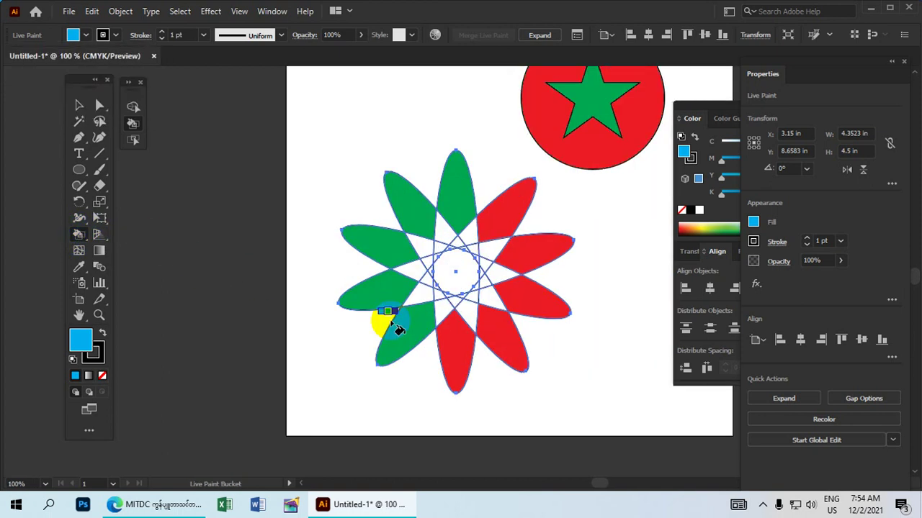
pyautogui.moveTo(528, 283); pyautogui.dragTo(421, 269)
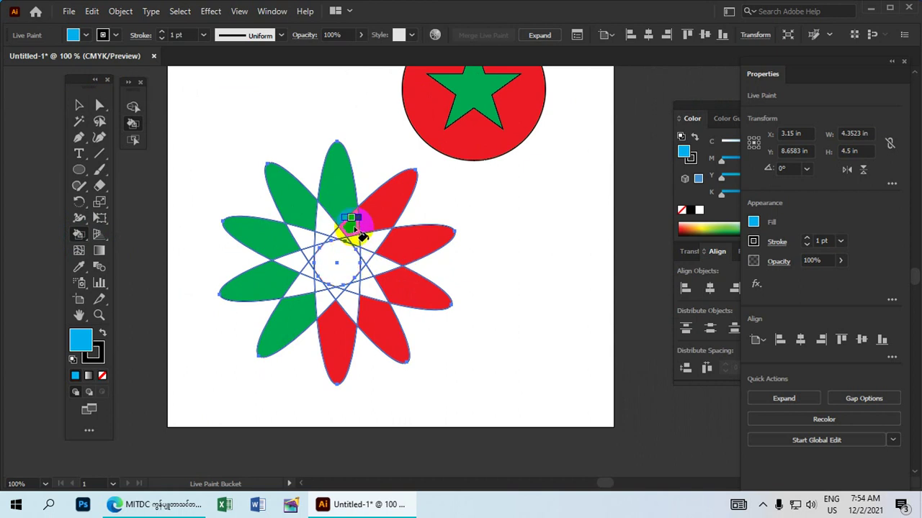
pyautogui.click(373, 239)
pyautogui.click(380, 264)
pyautogui.click(374, 290)
pyautogui.click(350, 304)
pyautogui.click(324, 303)
pyautogui.click(302, 281)
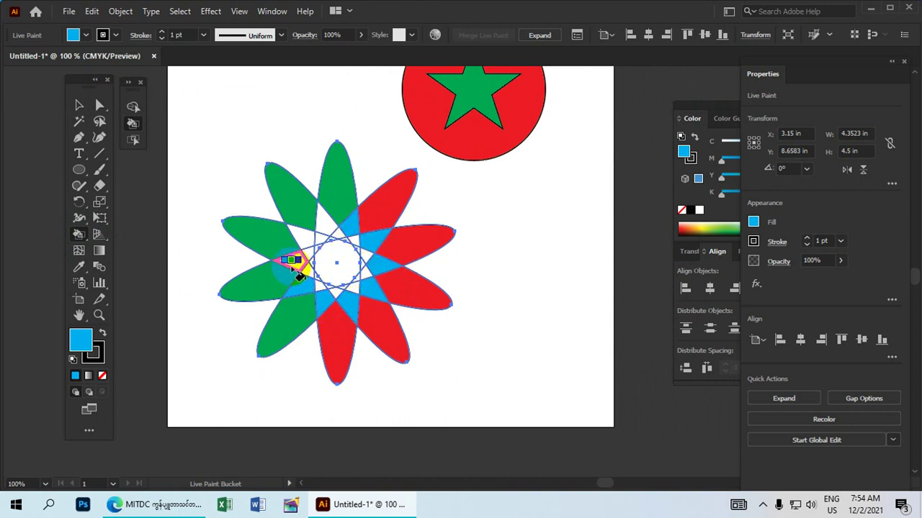
pyautogui.click(307, 245)
pyautogui.click(328, 224)
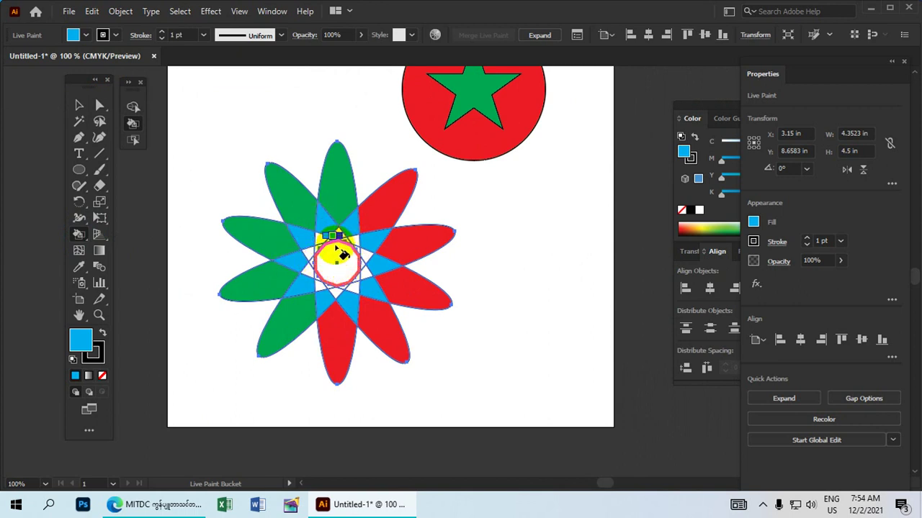
# Fill the flower's central circle with the Foliage pattern using the Live Paint Bucket
pyautogui.click(73, 34)
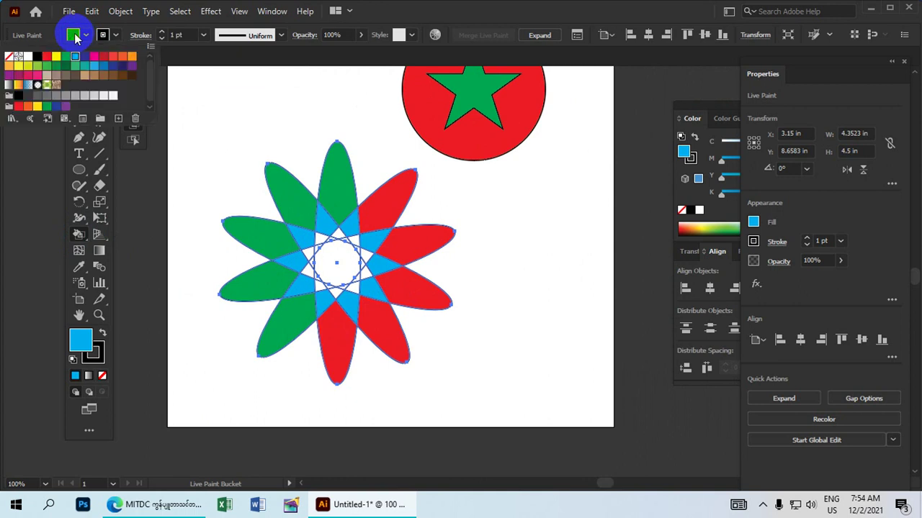
pyautogui.click(74, 55)
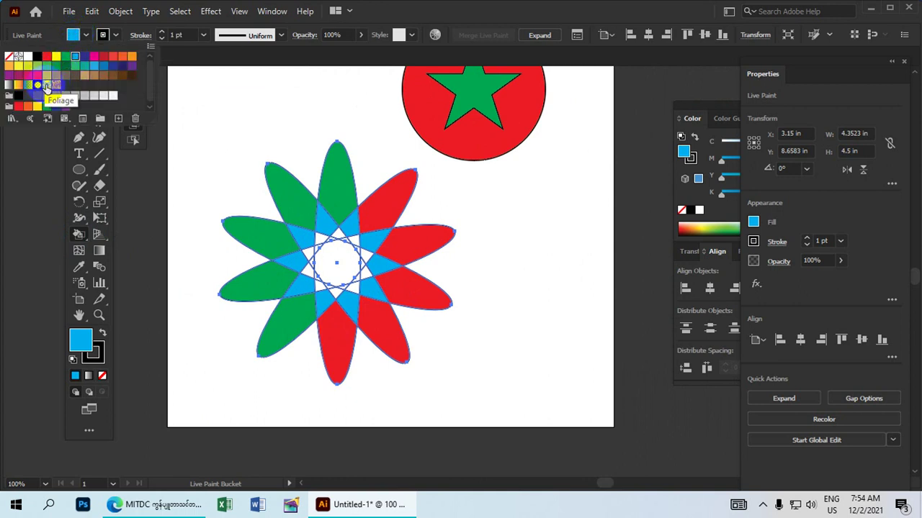
pyautogui.click(46, 86)
pyautogui.click(78, 228)
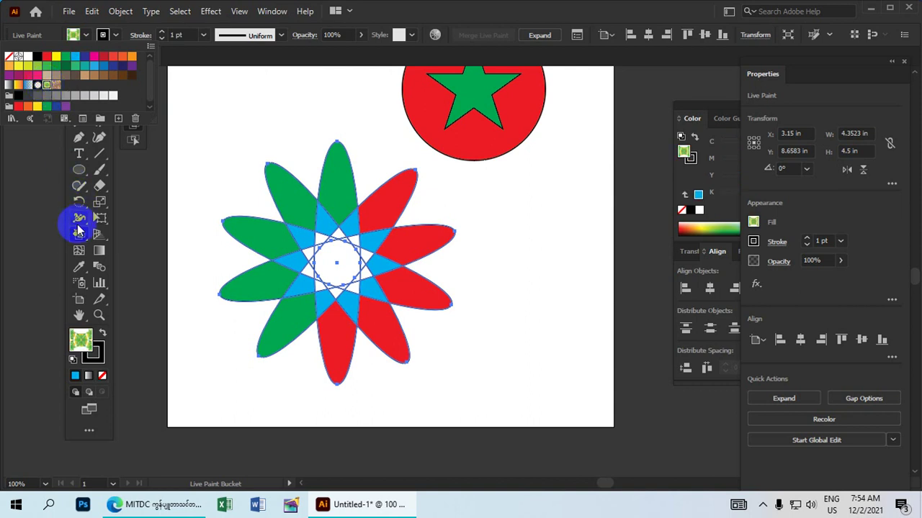
pyautogui.scroll(5, 247, 350)
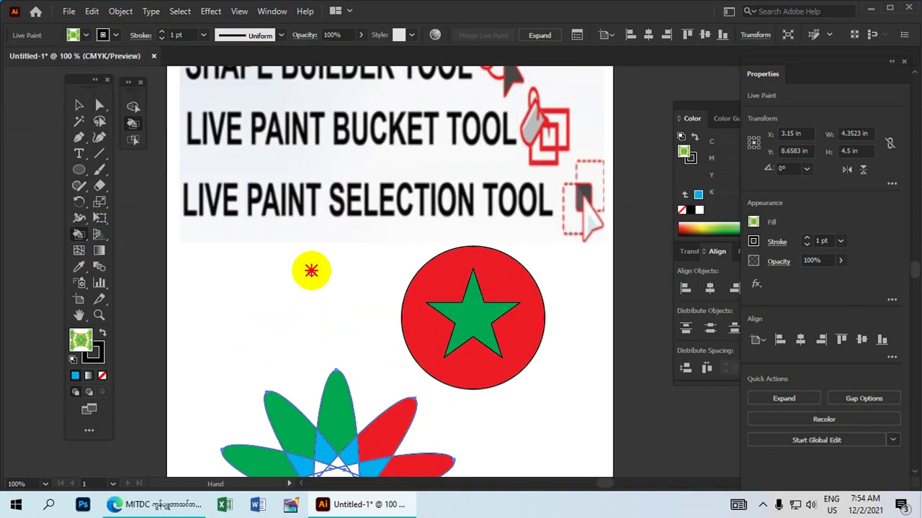
pyautogui.scroll(-5, 375, 184)
pyautogui.click(79, 233)
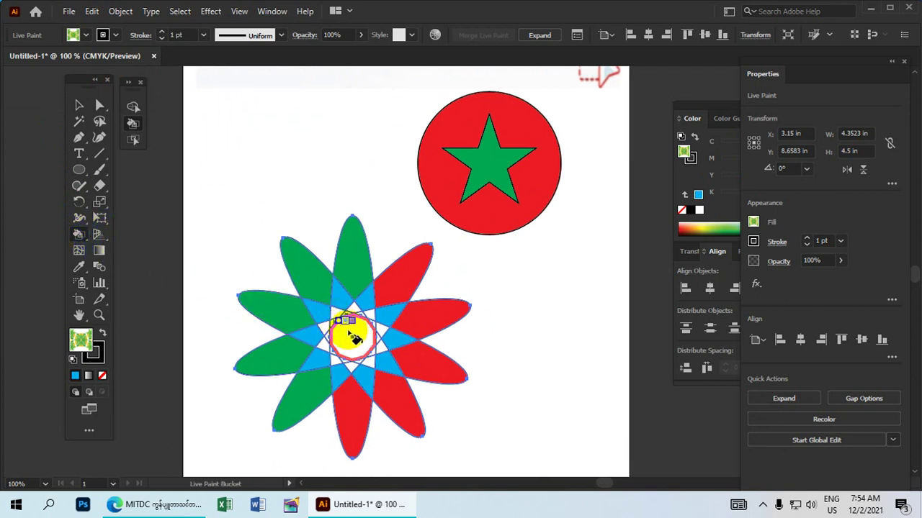
pyautogui.click(358, 335)
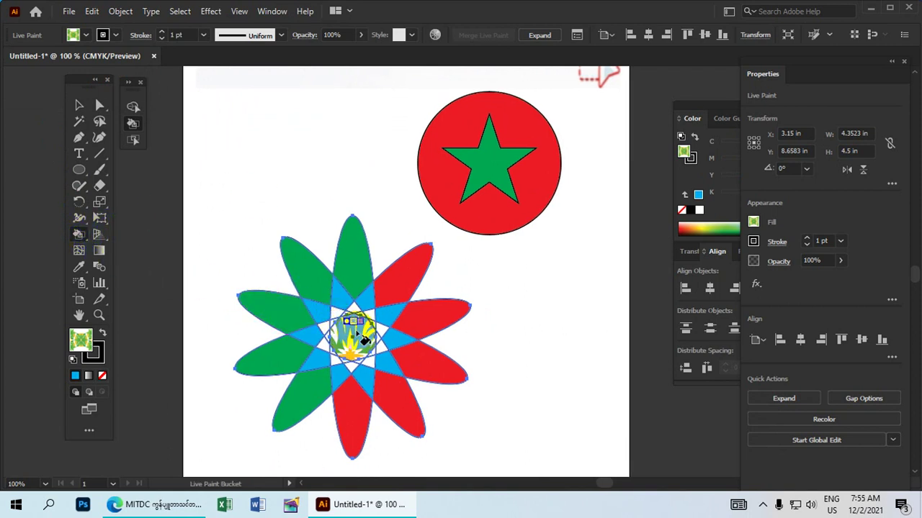
# Scale the painted flower proportionally to about 2.56 by 2.65 in and place it beside the star emblem, just under the text
pyautogui.press('v')
pyautogui.hotkey('ctrl', '-')
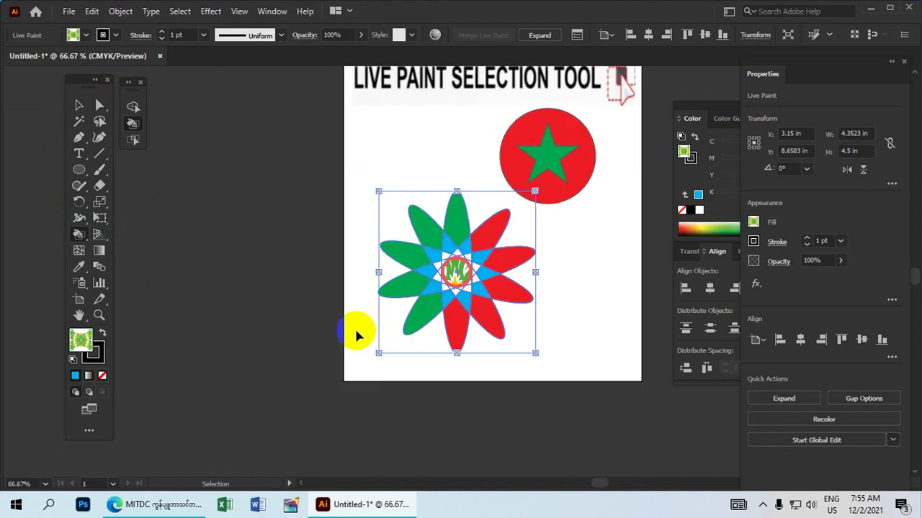
pyautogui.hotkey('ctrl', '-')
pyautogui.moveTo(417, 317); pyautogui.dragTo(397, 277)
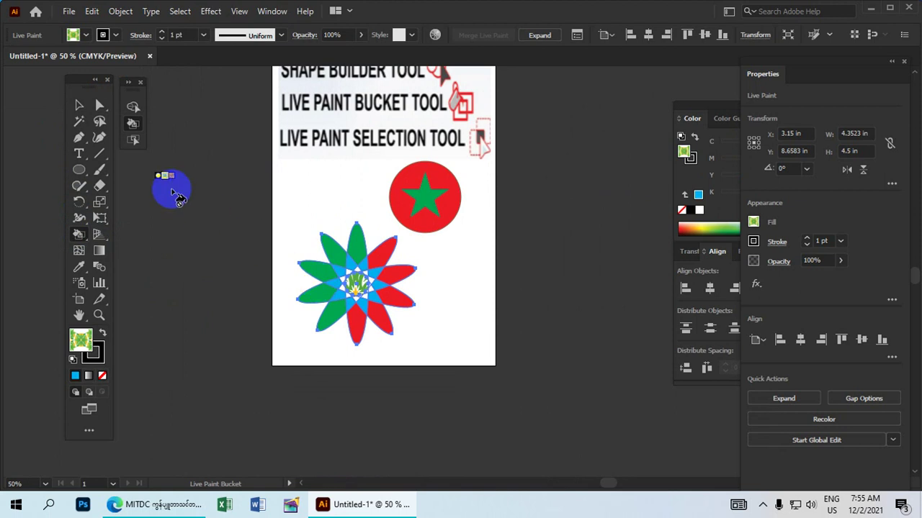
pyautogui.click(79, 105)
pyautogui.moveTo(375, 285); pyautogui.dragTo(354, 195)
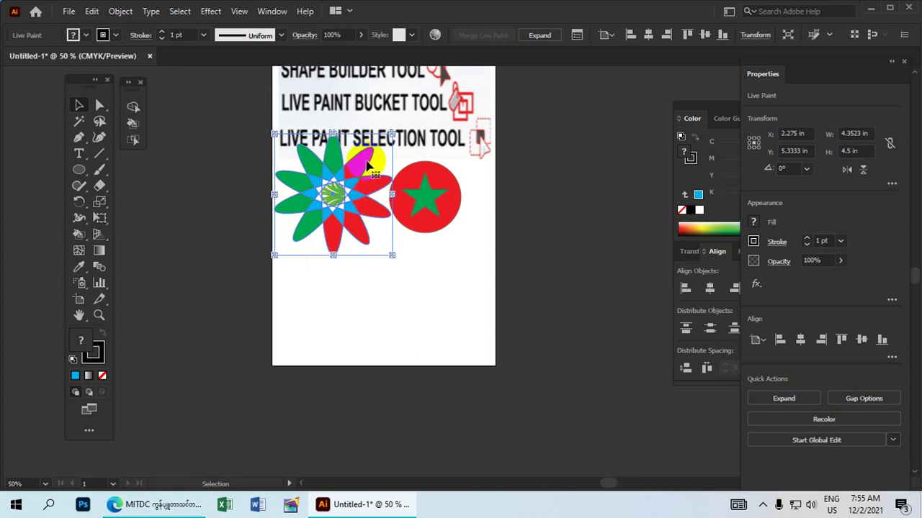
pyautogui.moveTo(392, 133); pyautogui.dragTo(353, 186)
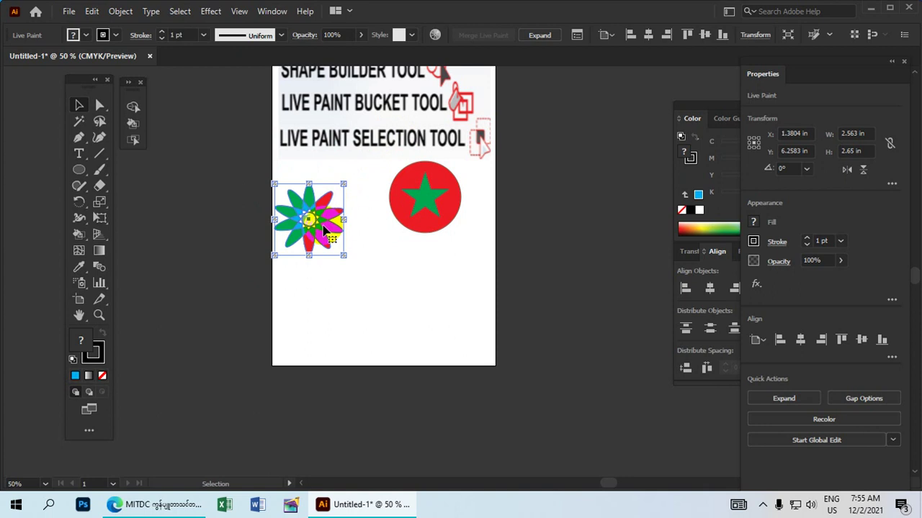
pyautogui.moveTo(324, 229); pyautogui.dragTo(344, 205)
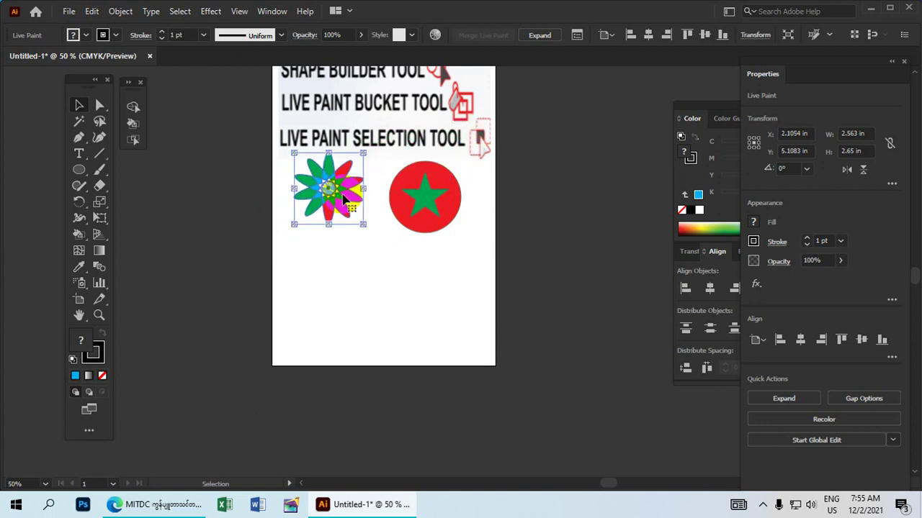
# Draw a narrow vertical ellipse about 0.93 by 3.88 in below the flower and star emblem, with no fill
pyautogui.click(77, 170)
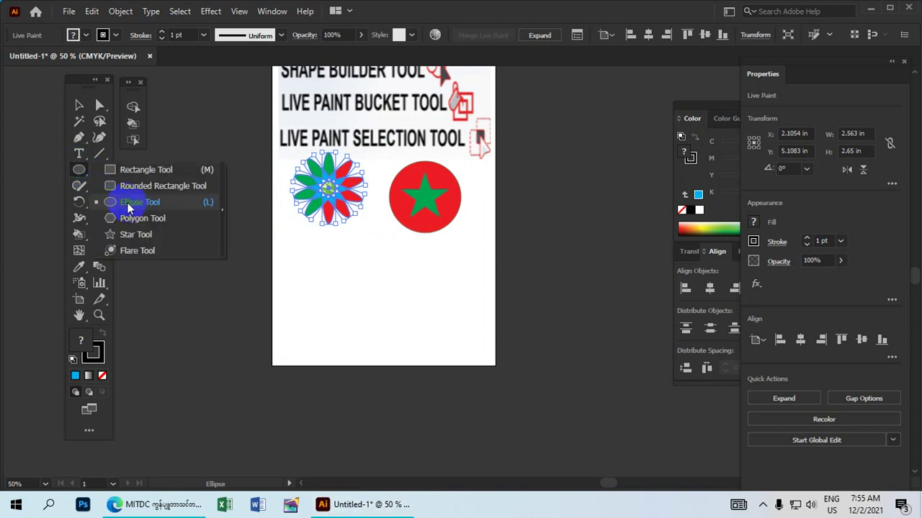
pyautogui.click(128, 202)
pyautogui.moveTo(365, 249); pyautogui.dragTo(395, 354)
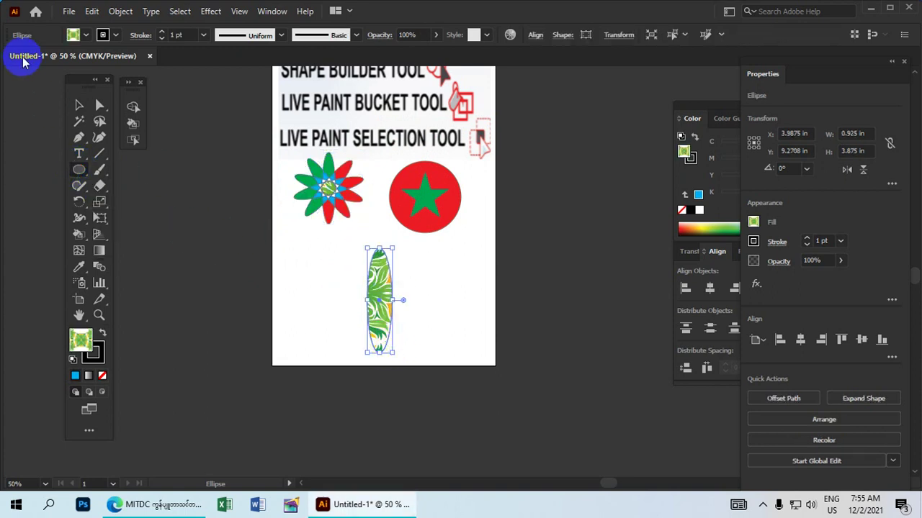
pyautogui.click(72, 37)
pyautogui.click(9, 56)
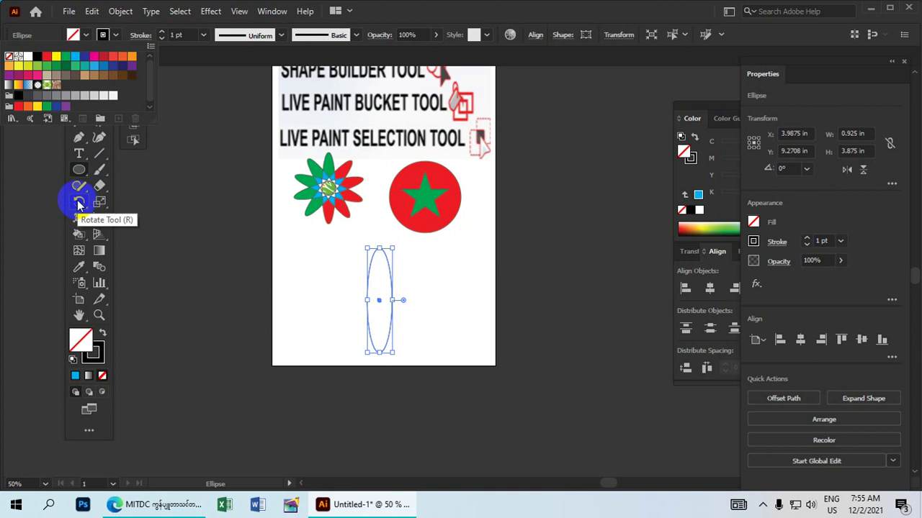
# Rotate a copy of the ellipse by 30° about its centre and repeat the transformation until six ellipses form a full flower
pyautogui.click(78, 201)
pyautogui.click(78, 202)
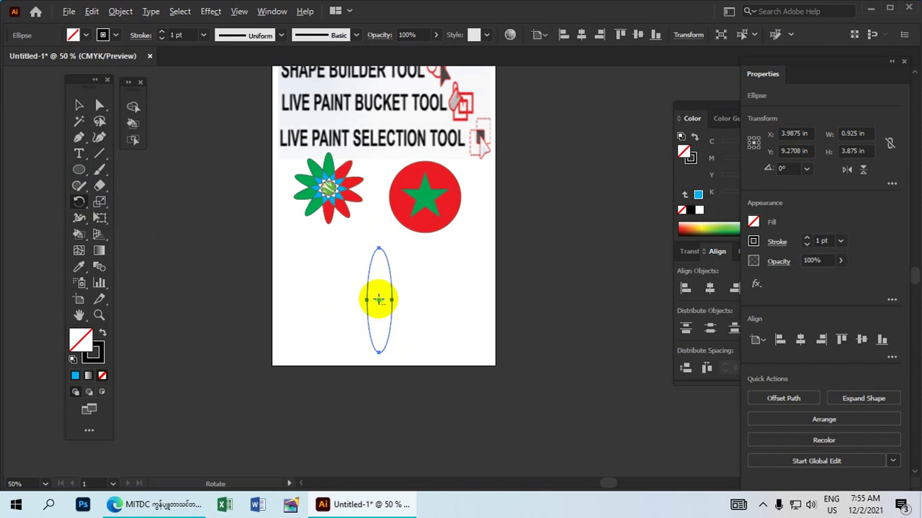
pyautogui.keyDown('alt'); pyautogui.click(376, 300); pyautogui.keyUp('alt')
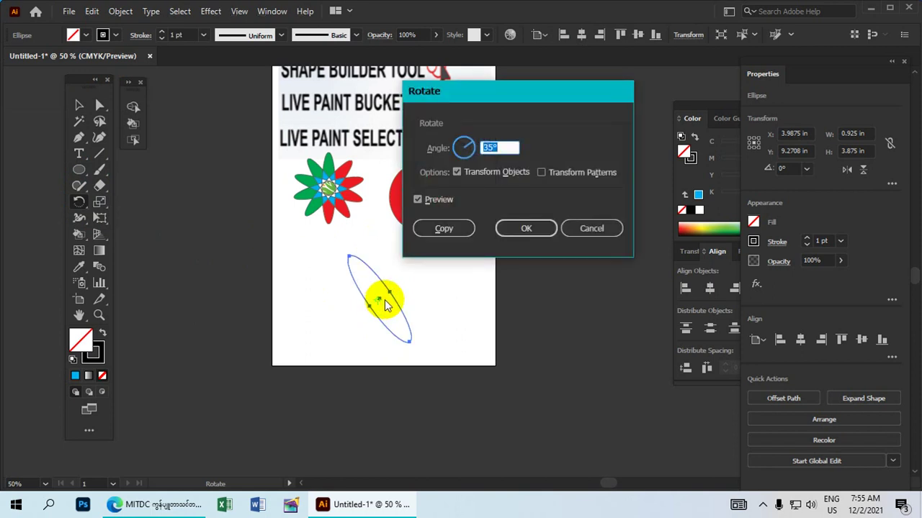
pyautogui.moveTo(490, 93); pyautogui.dragTo(476, 86)
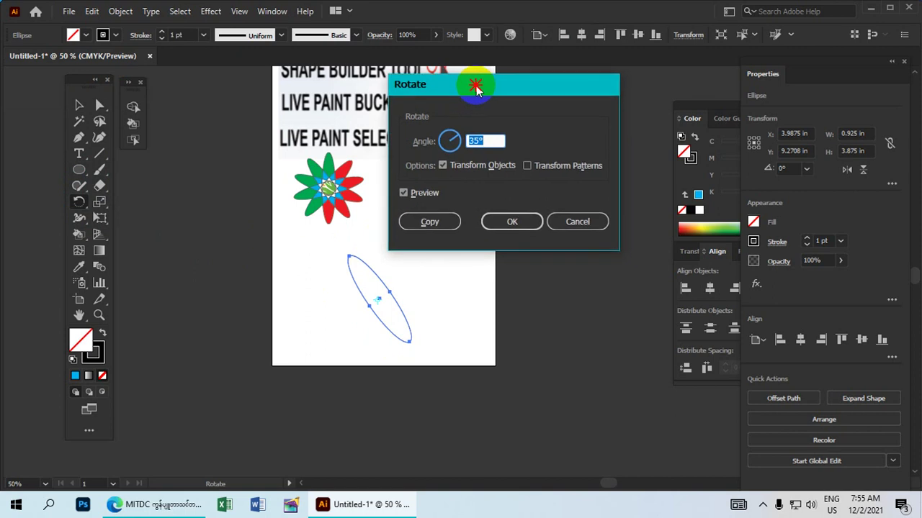
pyautogui.click(499, 138)
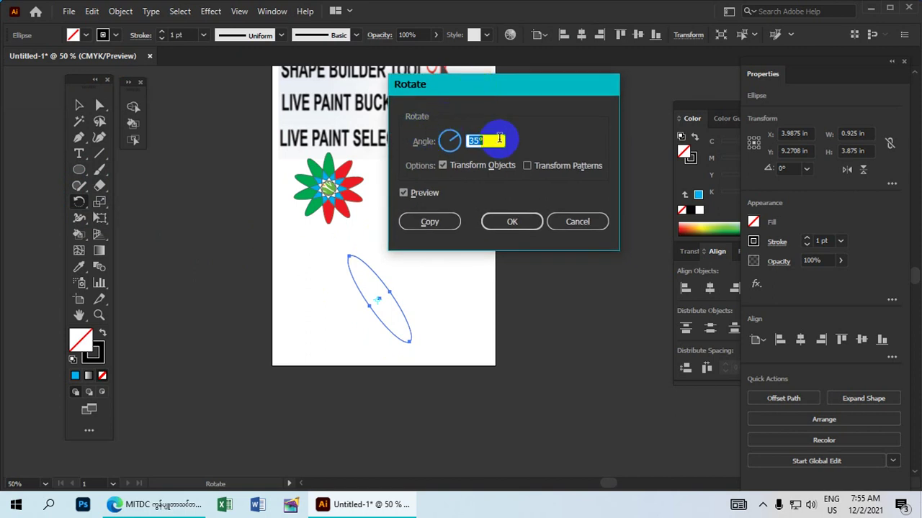
pyautogui.moveTo(494, 140); pyautogui.dragTo(452, 145)
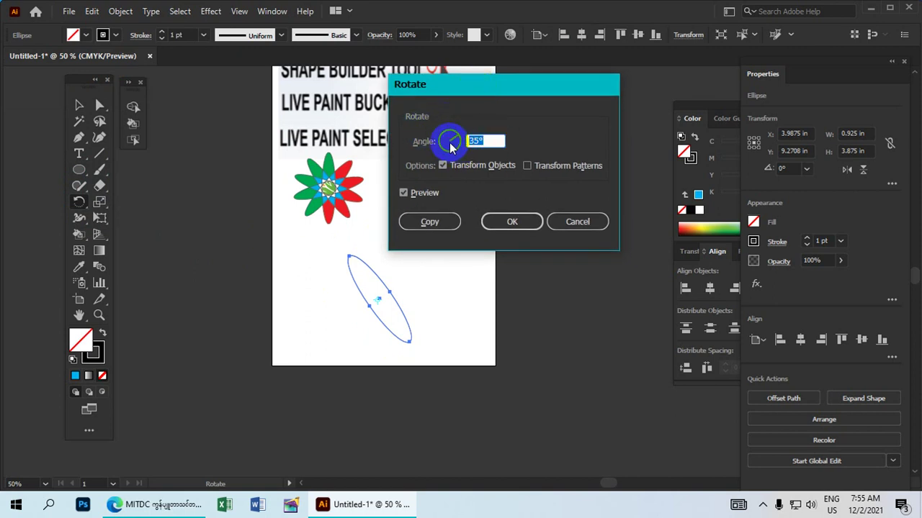
pyautogui.click(429, 222)
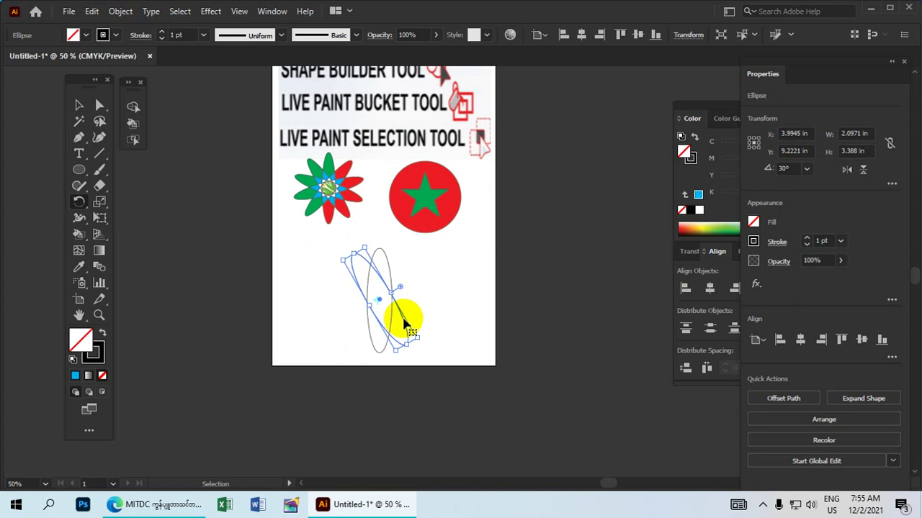
pyautogui.hotkey('ctrl', 'd')
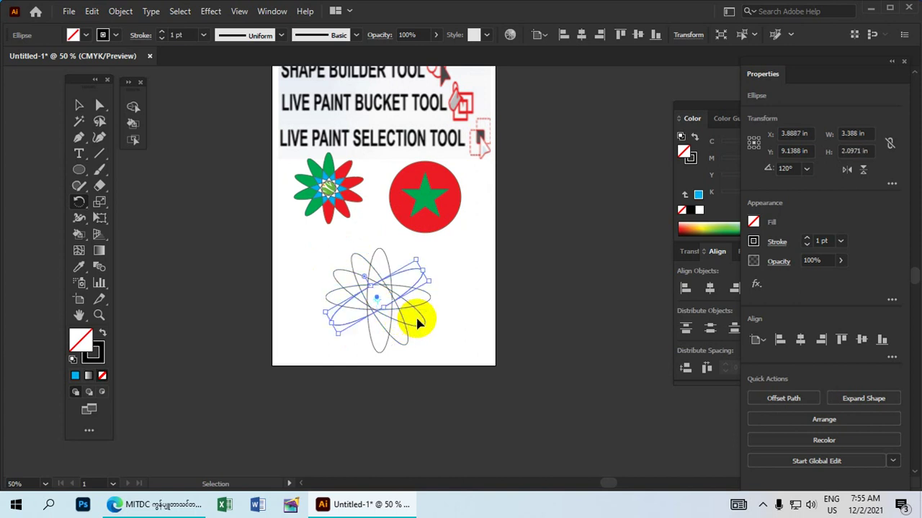
pyautogui.hotkey('ctrl', 'd')
# Turn the six ellipses into a Live Paint group and fill the top petal and the four petals left of it with yellow
pyautogui.click(79, 105)
pyautogui.moveTo(323, 301); pyautogui.dragTo(308, 258)
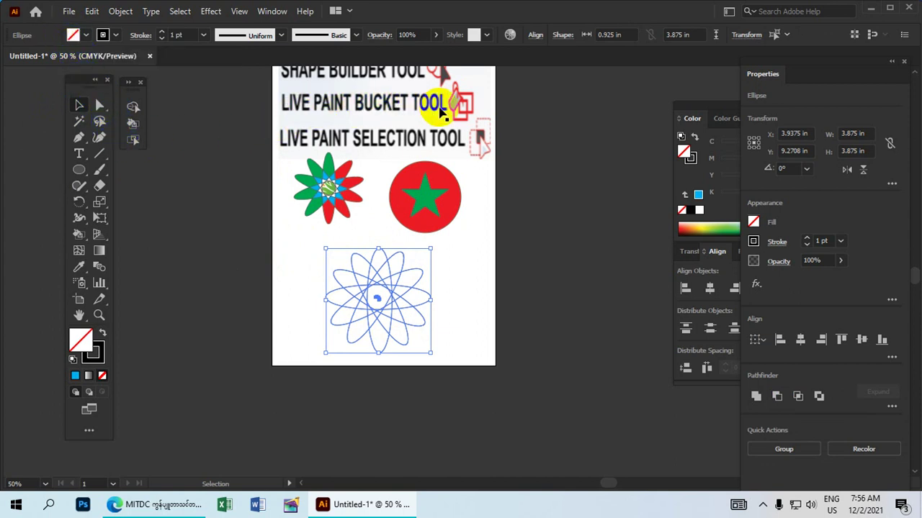
pyautogui.click(134, 126)
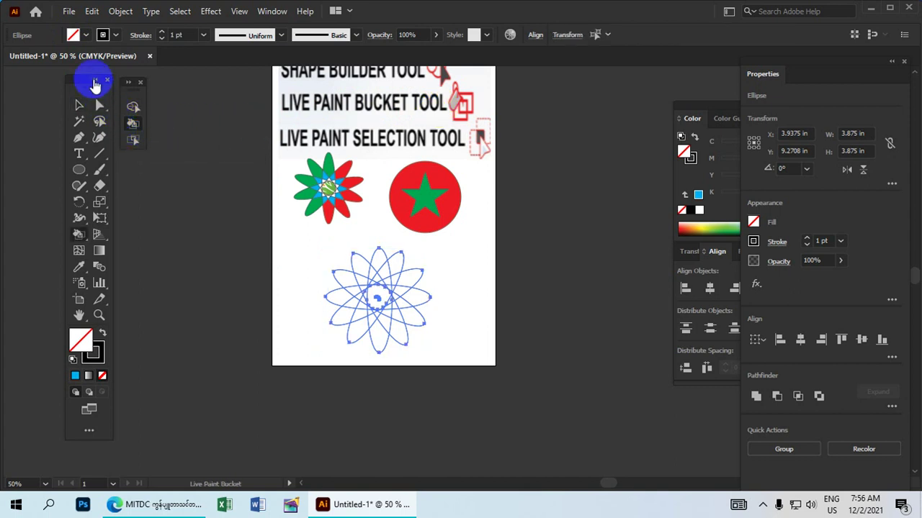
pyautogui.click(73, 36)
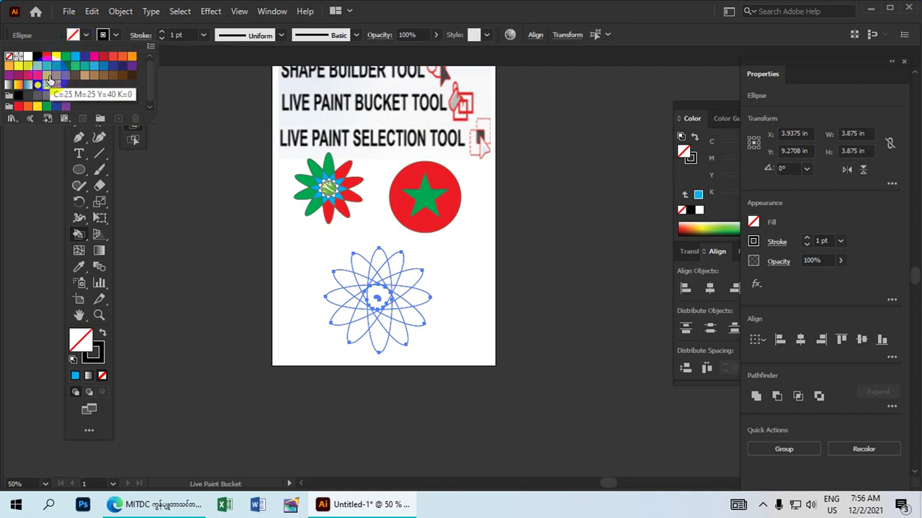
pyautogui.click(56, 61)
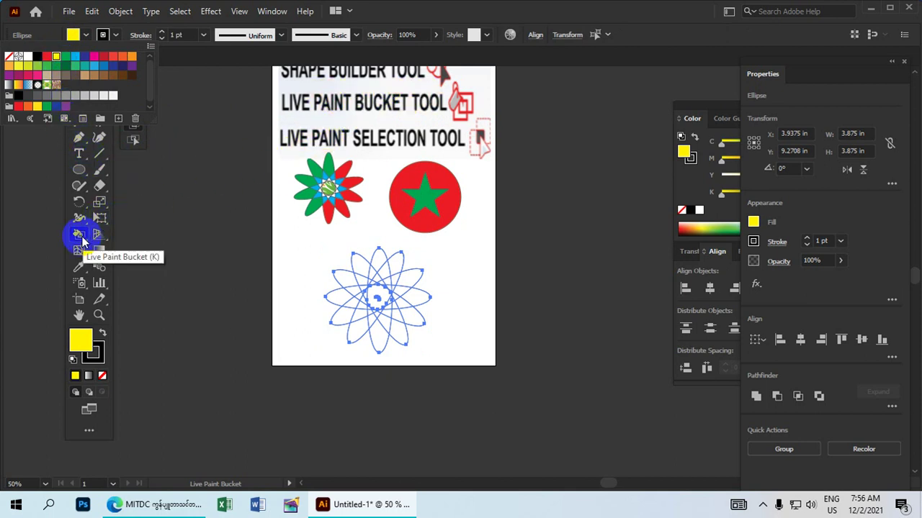
pyautogui.click(83, 244)
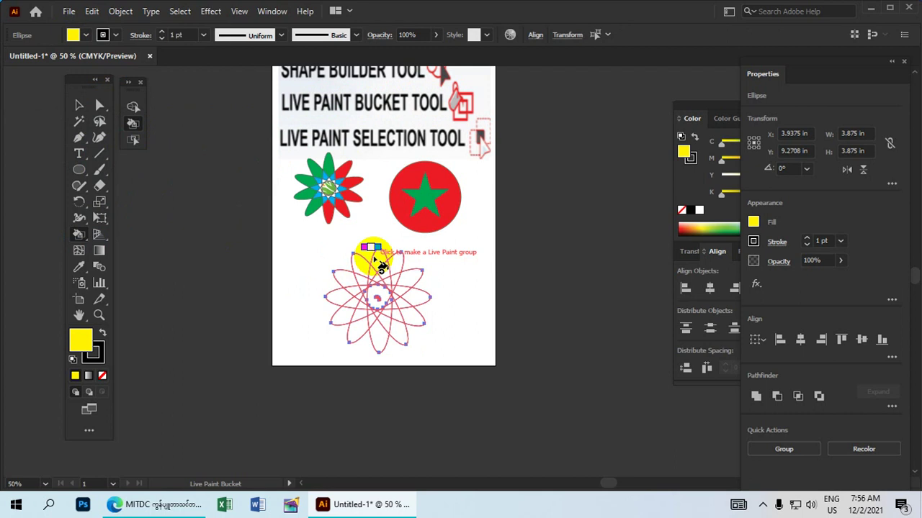
pyautogui.click(374, 260)
pyautogui.click(347, 281)
pyautogui.click(342, 296)
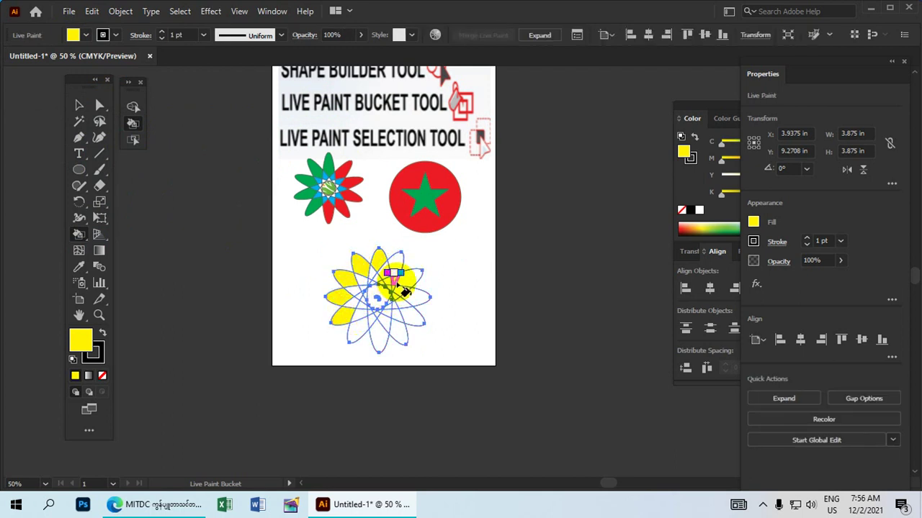
# Fill the flower's seven remaining outer petals with CMYK Magenta using the Live Paint Bucket
pyautogui.click(74, 36)
pyautogui.click(56, 56)
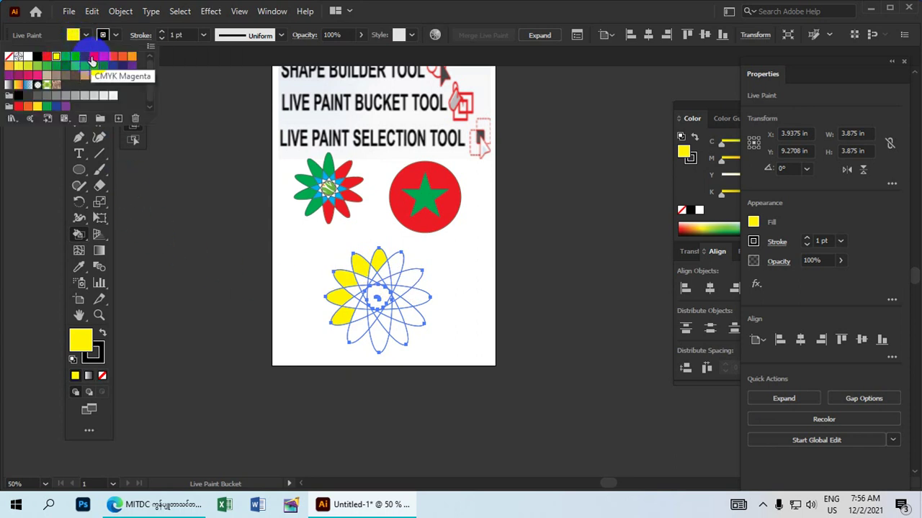
pyautogui.click(93, 57)
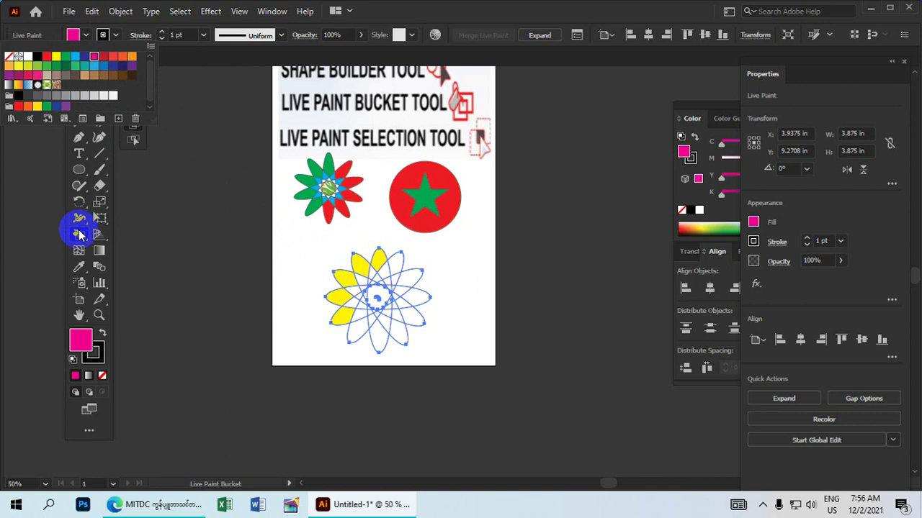
pyautogui.click(83, 236)
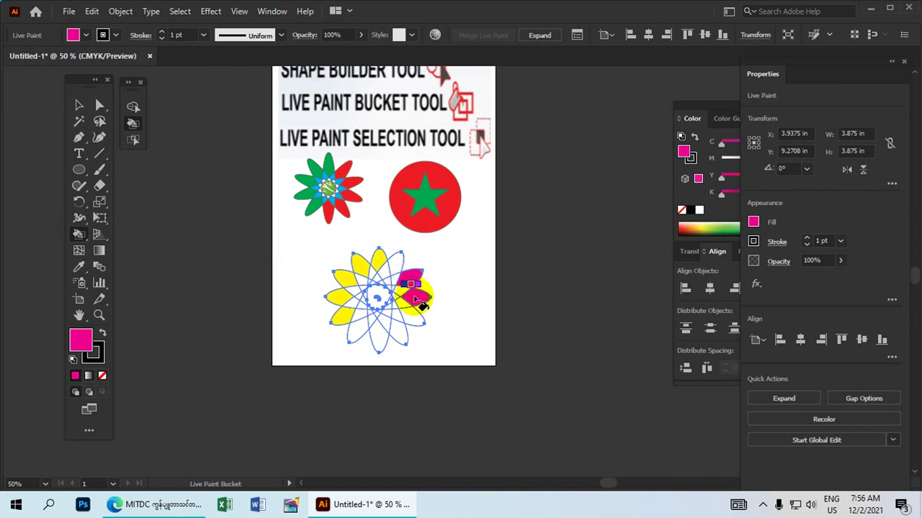
pyautogui.click(409, 318)
pyautogui.click(398, 329)
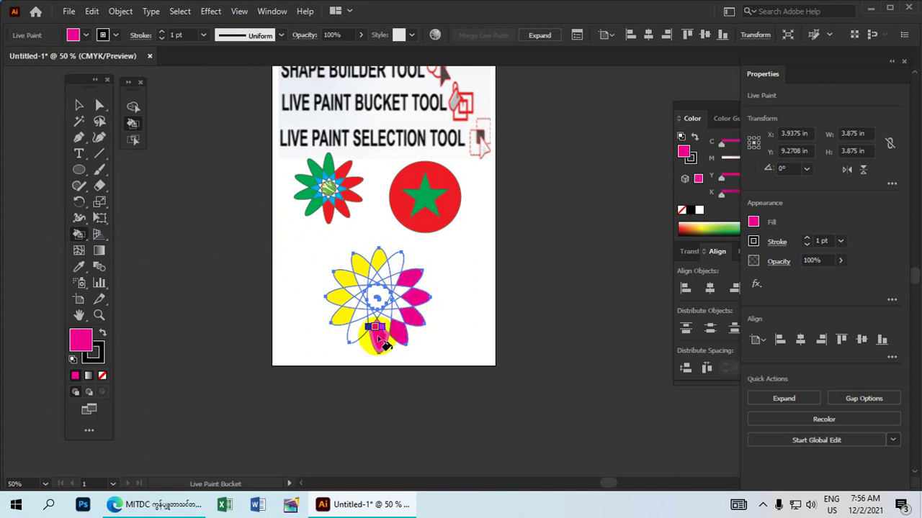
pyautogui.click(393, 262)
pyautogui.click(350, 328)
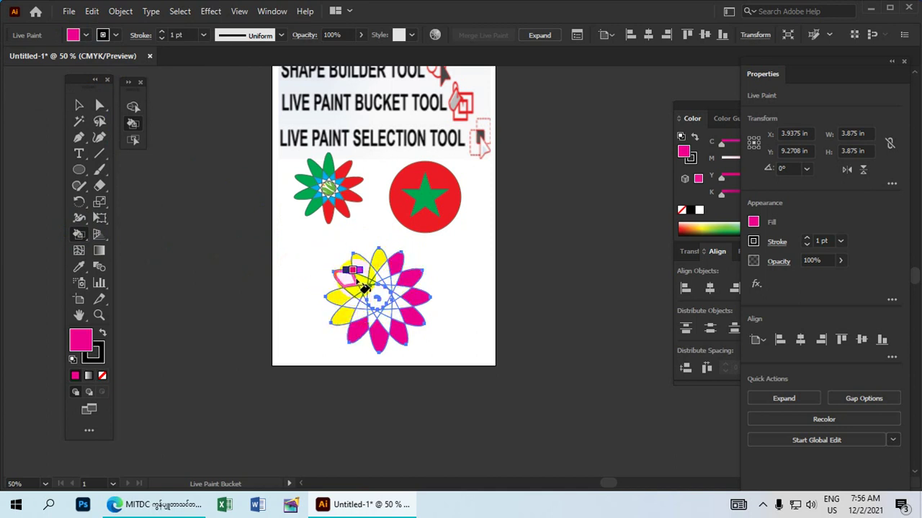
# Fill the ring of twelve diamond-shaped areas just inside the petals with light blue, using the Live Paint Bucket
pyautogui.click(72, 38)
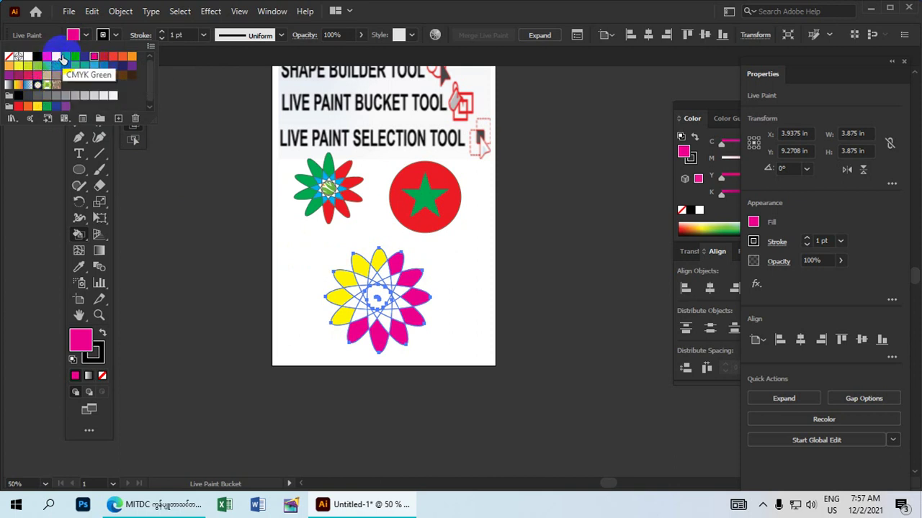
pyautogui.click(73, 57)
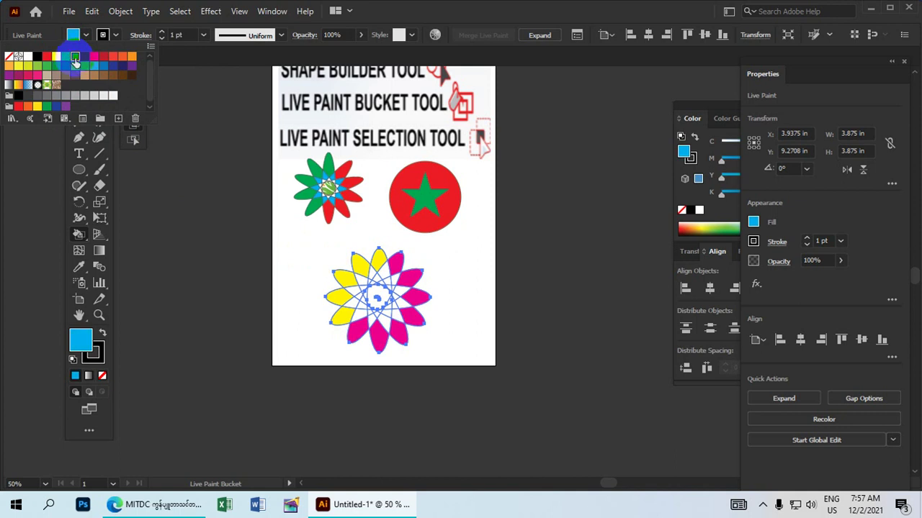
pyautogui.click(78, 234)
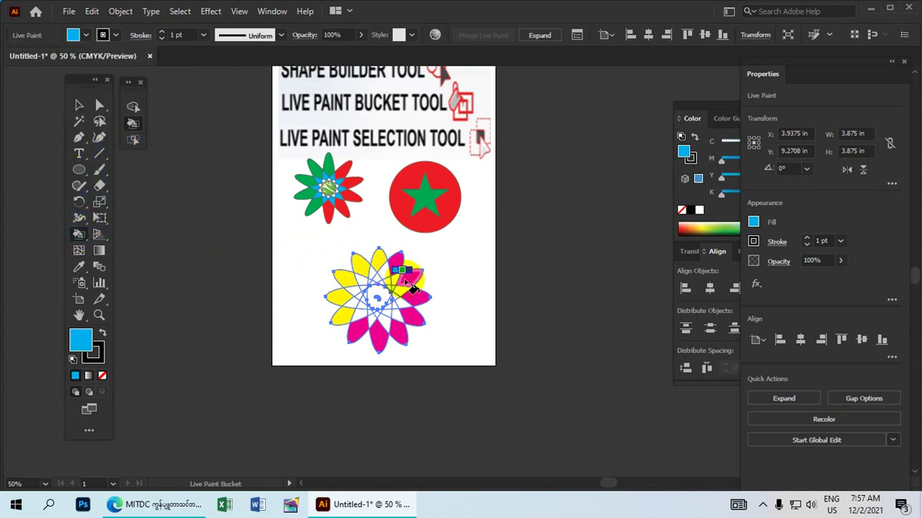
pyautogui.hotkey('ctrl', '+')
pyautogui.hotkey('ctrl', '+')
pyautogui.moveTo(405, 279); pyautogui.dragTo(289, 293)
pyautogui.click(351, 233)
pyautogui.click(372, 249)
pyautogui.click(382, 269)
pyautogui.click(386, 291)
pyautogui.click(376, 314)
pyautogui.click(349, 331)
pyautogui.click(328, 325)
pyautogui.click(305, 317)
pyautogui.click(290, 288)
pyautogui.click(291, 274)
pyautogui.click(300, 247)
pyautogui.click(331, 231)
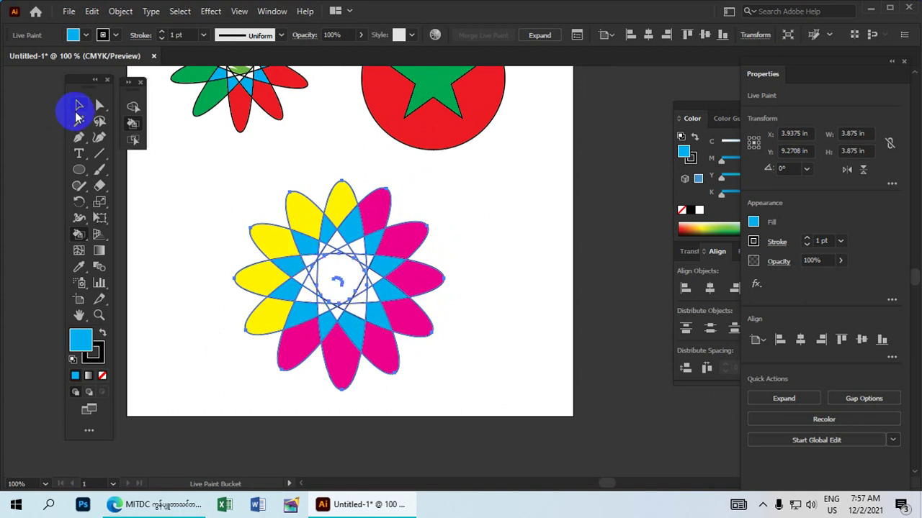
# Fill the large flower's central area with dark red using the Live Paint Bucket
pyautogui.click(72, 36)
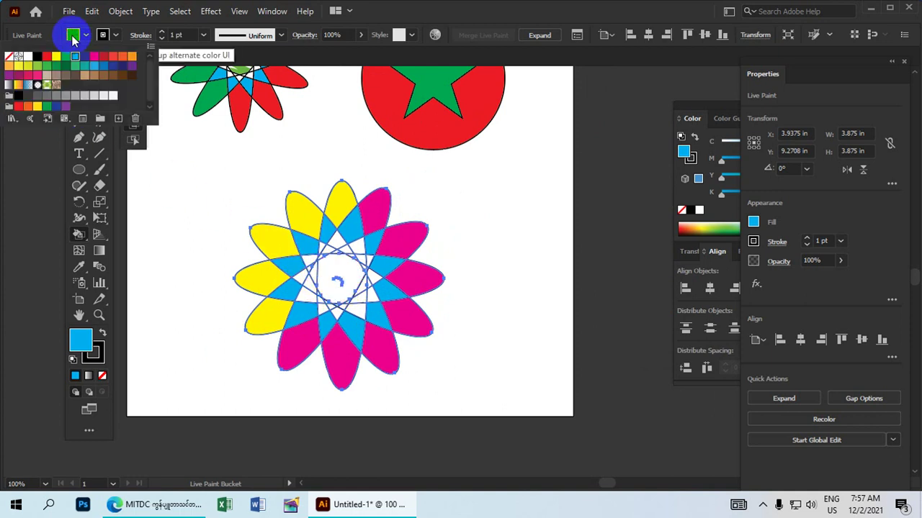
pyautogui.click(106, 61)
pyautogui.moveTo(202, 350); pyautogui.dragTo(249, 354)
pyautogui.moveTo(311, 350); pyautogui.dragTo(307, 105)
pyautogui.moveTo(248, 251); pyautogui.dragTo(256, 197)
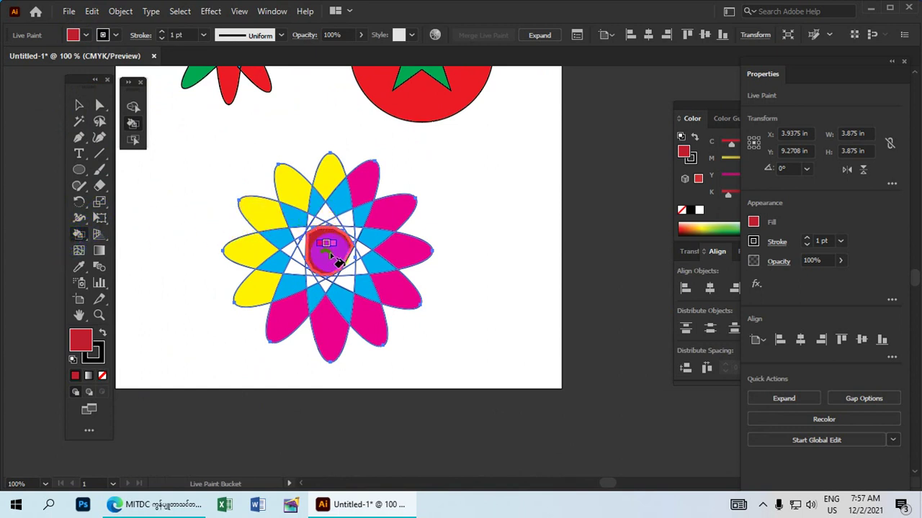
pyautogui.click(333, 256)
pyautogui.hotkey('ctrl', '-')
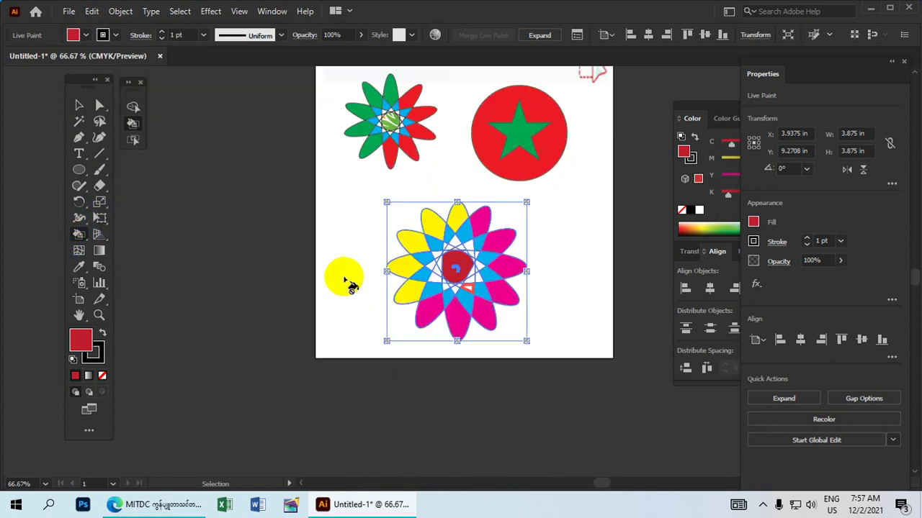
pyautogui.press('-')
pyautogui.moveTo(466, 244); pyautogui.dragTo(369, 243)
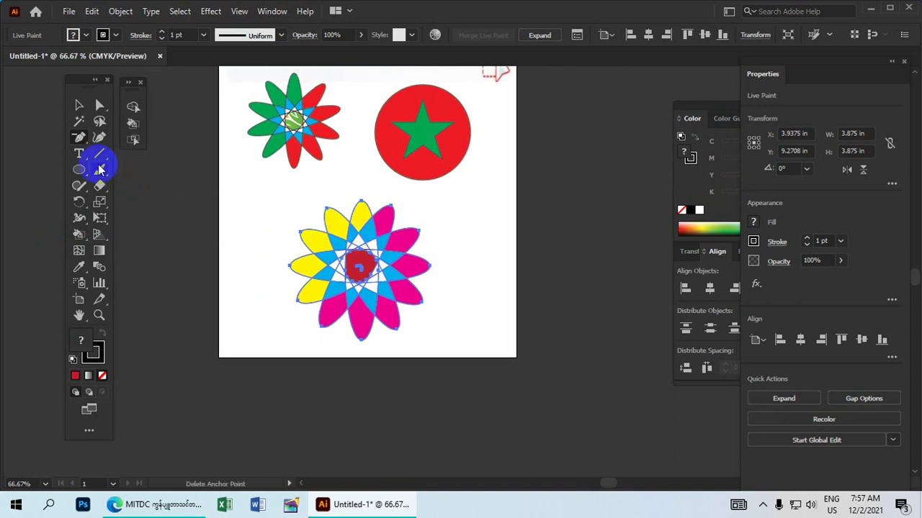
# Delete the magenta petal beside the top yellow petal of the large flower, using the Live Paint Selection tool
pyautogui.click(78, 106)
pyautogui.moveTo(263, 214); pyautogui.dragTo(365, 273)
pyautogui.scroll(3, 390, 199)
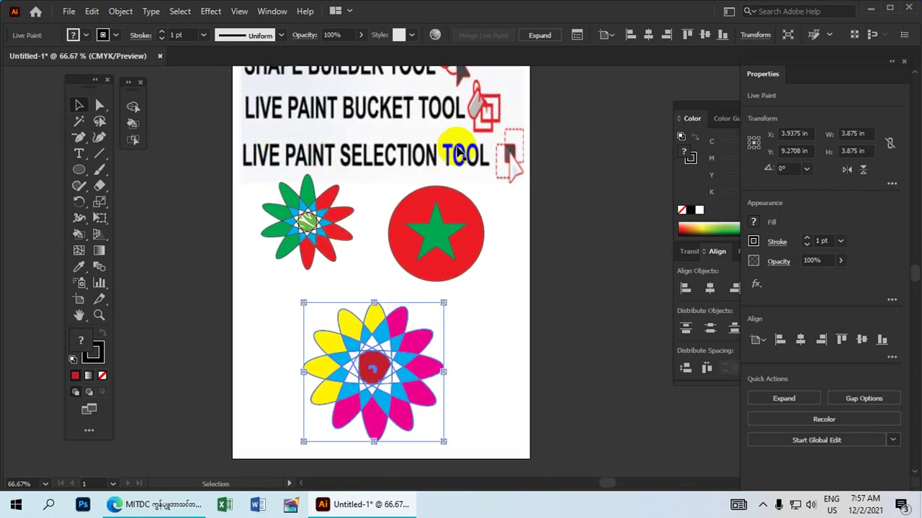
pyautogui.scroll(-2, 440, 341)
pyautogui.click(133, 140)
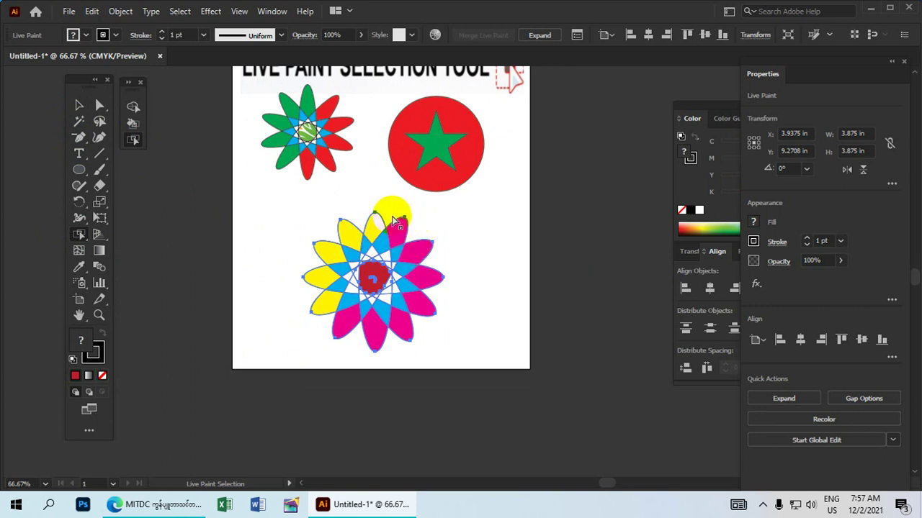
pyautogui.scroll(1, 402, 213)
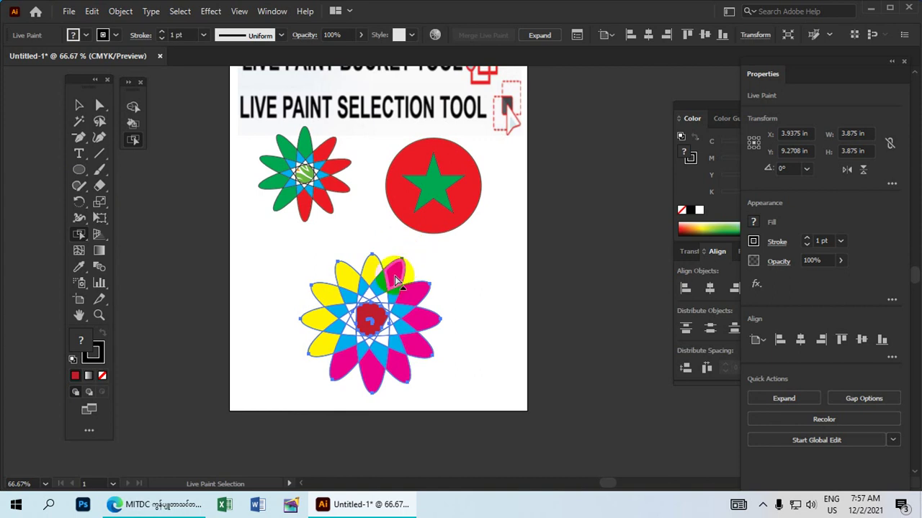
pyautogui.click(400, 268)
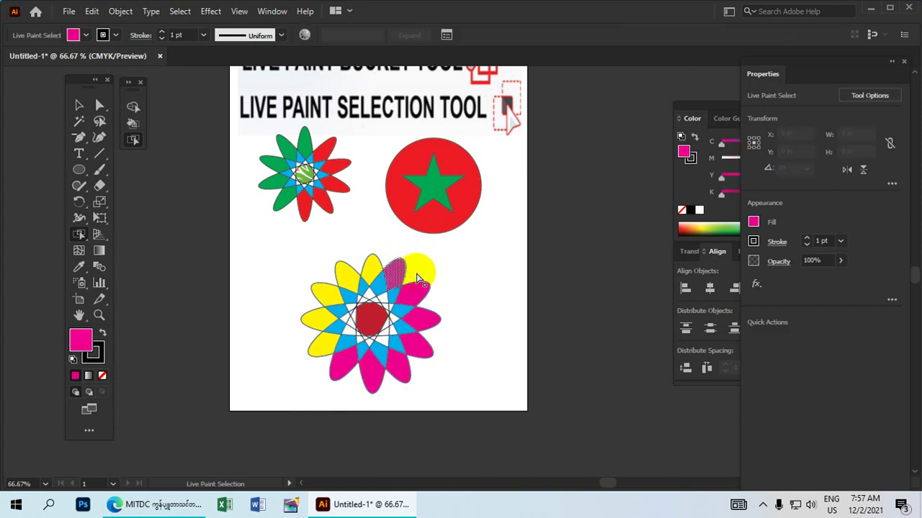
pyautogui.click(416, 273)
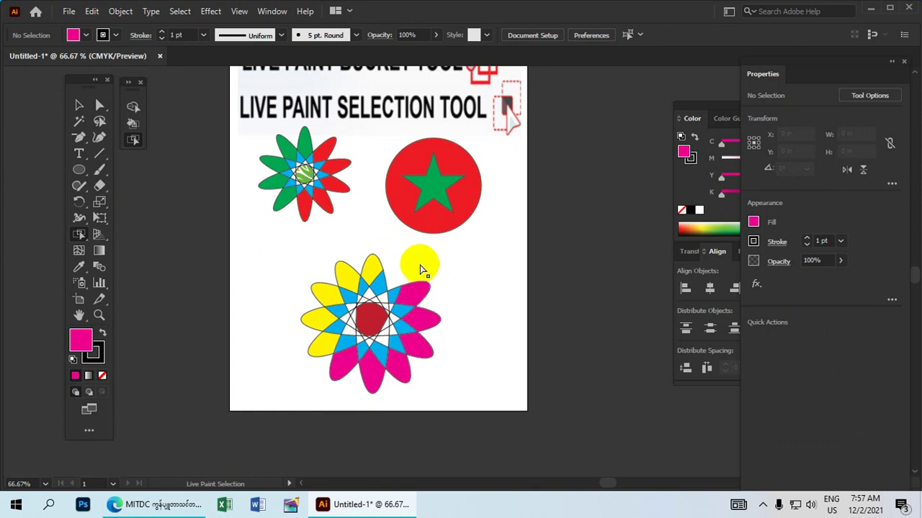
# Delete the remaining magenta petals of the large flower with the Live Paint Selection tool
pyautogui.click(432, 302)
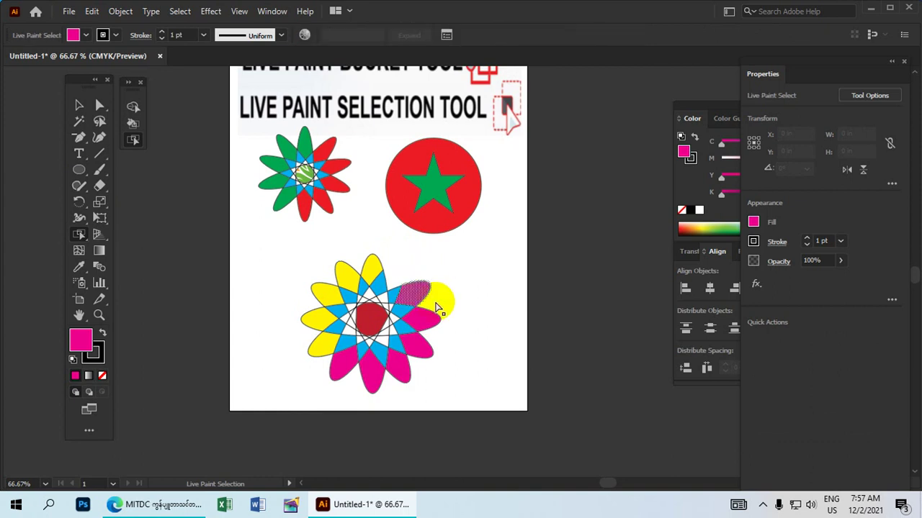
pyautogui.click(430, 308)
pyautogui.moveTo(432, 299)
pyautogui.mouseDown()
pyautogui.moveTo(445, 338)
pyautogui.moveTo(387, 390)
pyautogui.moveTo(403, 369)
pyautogui.mouseUp()
pyautogui.press('Delete')
pyautogui.press('Delete')
pyautogui.press('Delete')
pyautogui.press('Delete')
pyautogui.moveTo(323, 365); pyautogui.dragTo(365, 381)
pyautogui.press('Delete')
# Delete all the yellow petals of the large flower, leaving only the light blue ring and the centre
pyautogui.moveTo(306, 333)
pyautogui.mouseDown()
pyautogui.moveTo(323, 363)
pyautogui.moveTo(305, 308)
pyautogui.moveTo(323, 291)
pyautogui.moveTo(324, 303)
pyautogui.mouseUp()
pyautogui.press('Delete')
pyautogui.press('Delete')
pyautogui.press('Delete')
pyautogui.click(344, 268)
pyautogui.press('Delete')
pyautogui.click(374, 269)
pyautogui.press('Delete')
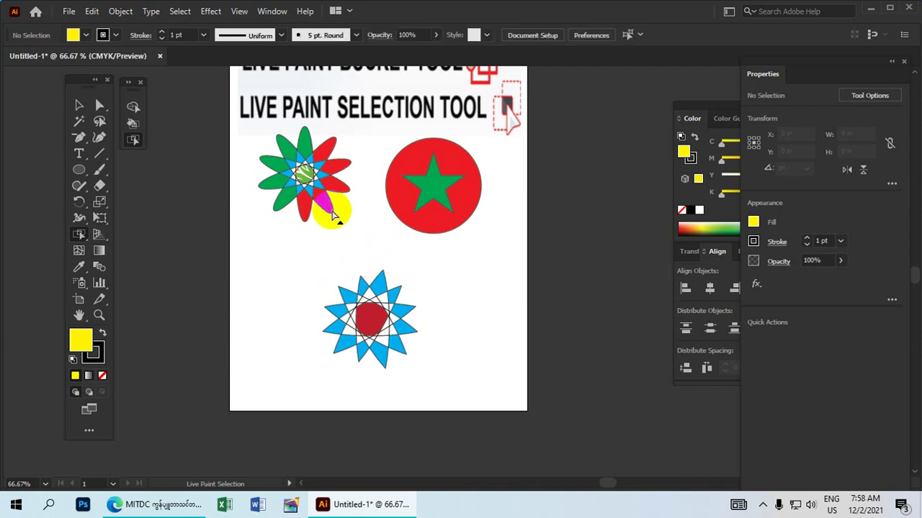
# Delete all the red petals of the small flower with the Live Paint Selection tool
pyautogui.scroll(3, 346, 224)
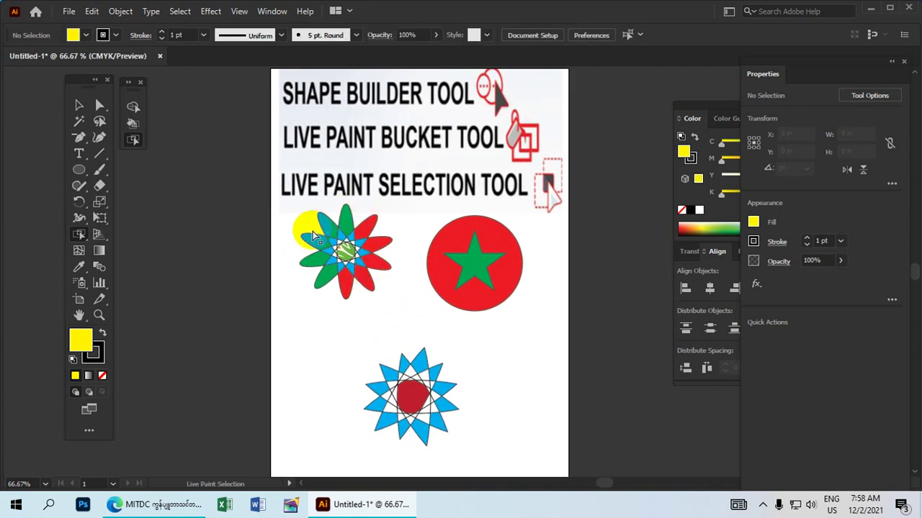
pyautogui.click(346, 299)
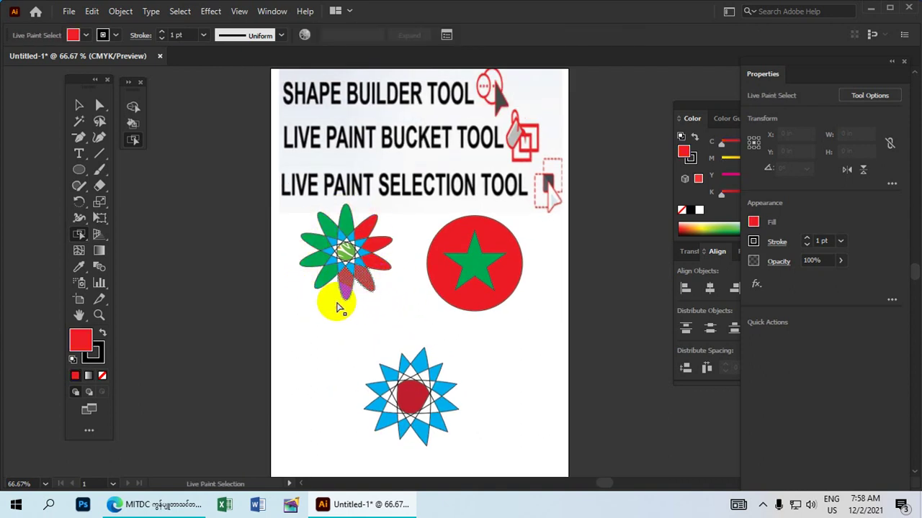
pyautogui.press('Delete')
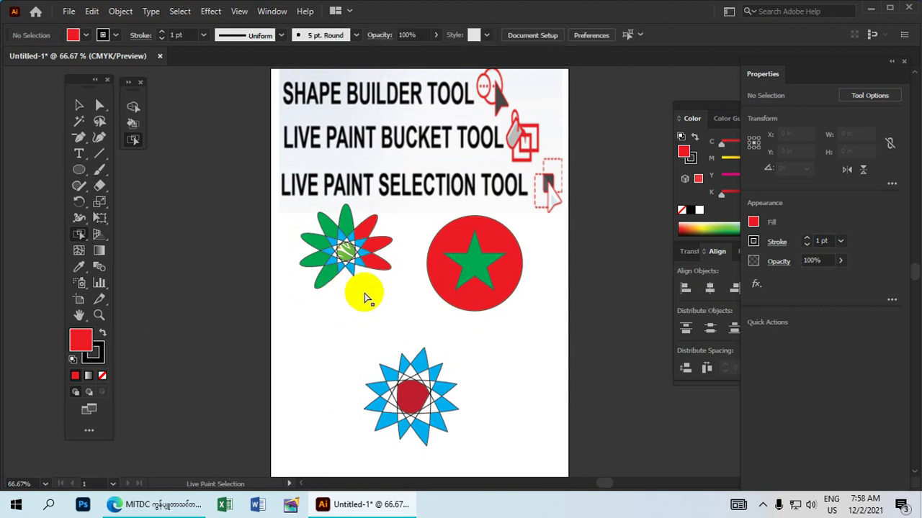
pyautogui.click(386, 259)
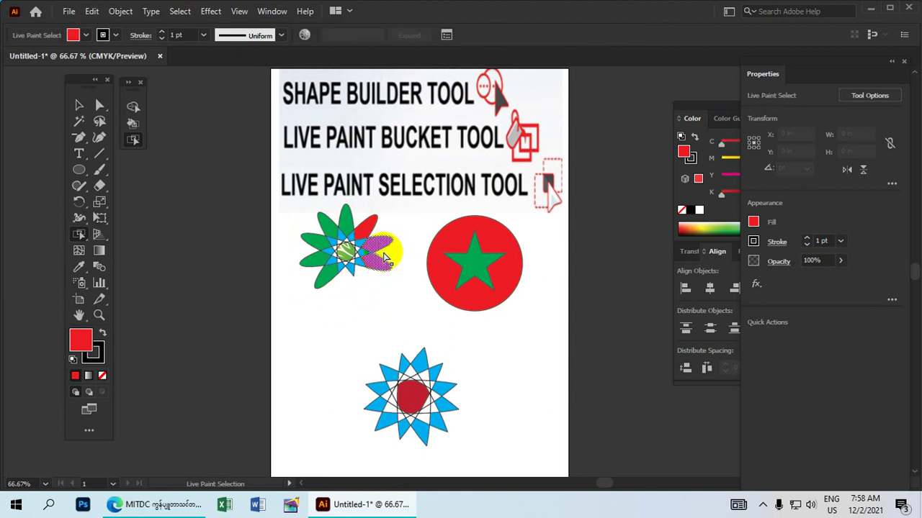
pyautogui.press('Delete')
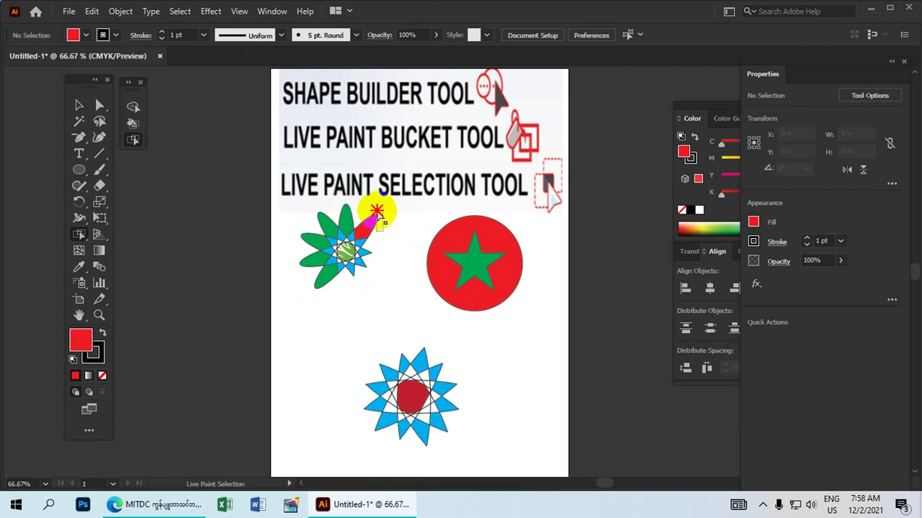
pyautogui.moveTo(372, 213); pyautogui.dragTo(370, 218)
pyautogui.press('Delete')
# Delete all the green petals of the small flower, leaving only its blue ring and patterned centre
pyautogui.moveTo(309, 217); pyautogui.dragTo(356, 209)
pyautogui.press('Delete')
pyautogui.moveTo(313, 230)
pyautogui.mouseDown()
pyautogui.moveTo(312, 270)
pyautogui.moveTo(335, 295)
pyautogui.mouseUp()
pyautogui.press('Delete')
pyautogui.press('Delete')
# Move the large flower to just below the small flower, and enlarge the small flower with the Selection tool
pyautogui.press('space')
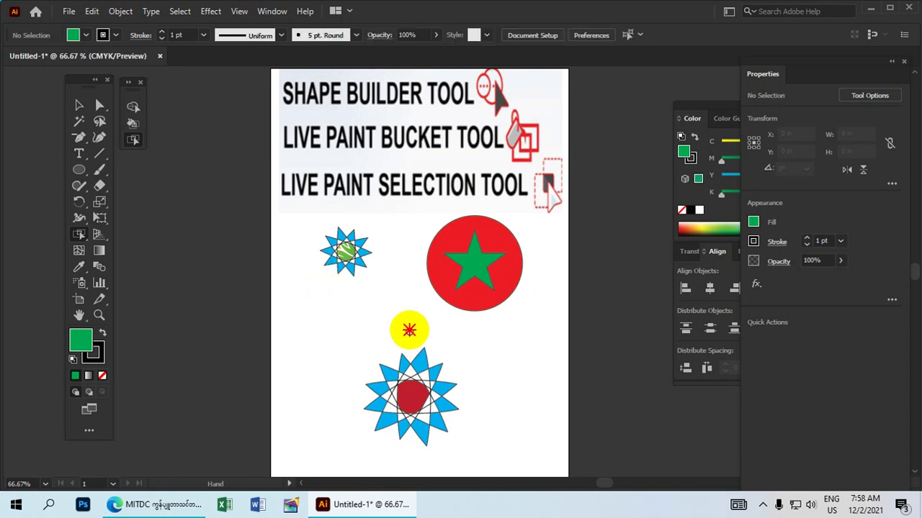
pyautogui.moveTo(408, 331); pyautogui.dragTo(416, 274)
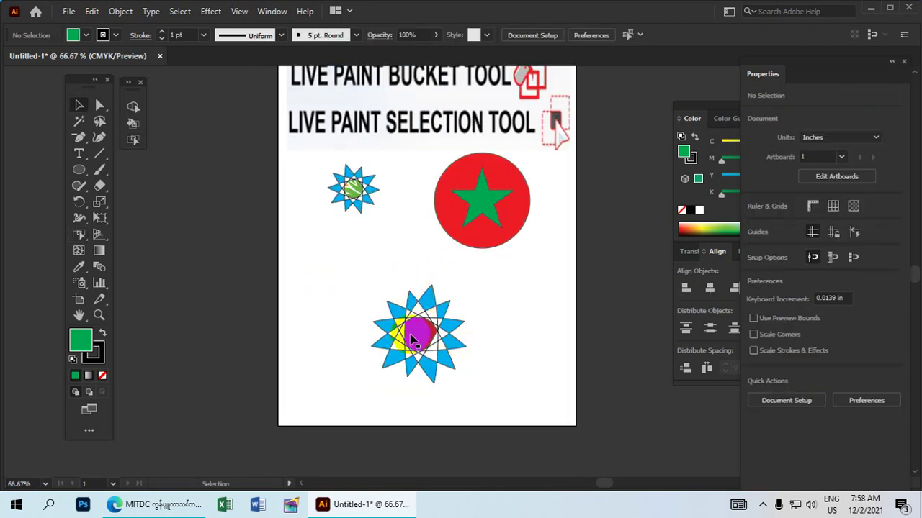
pyautogui.click(77, 106)
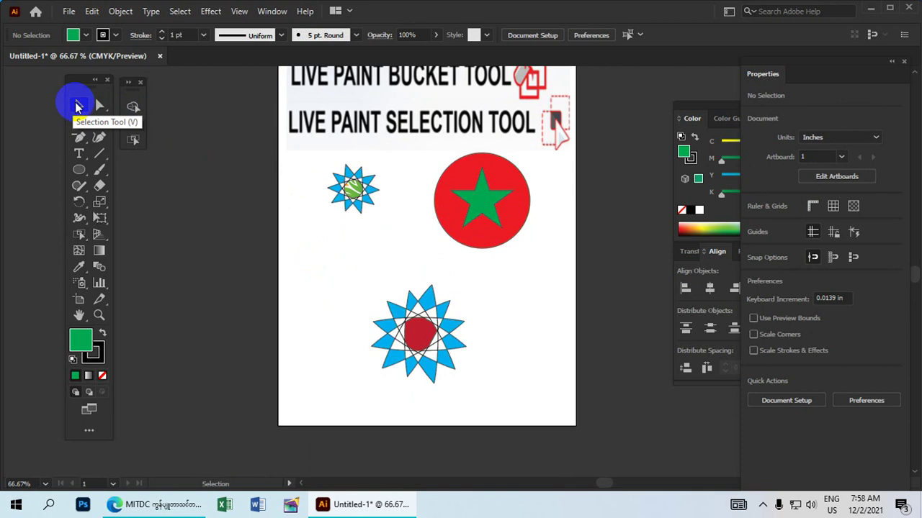
pyautogui.moveTo(428, 331)
pyautogui.mouseDown()
pyautogui.moveTo(382, 296)
pyautogui.moveTo(405, 265)
pyautogui.moveTo(341, 279)
pyautogui.mouseUp()
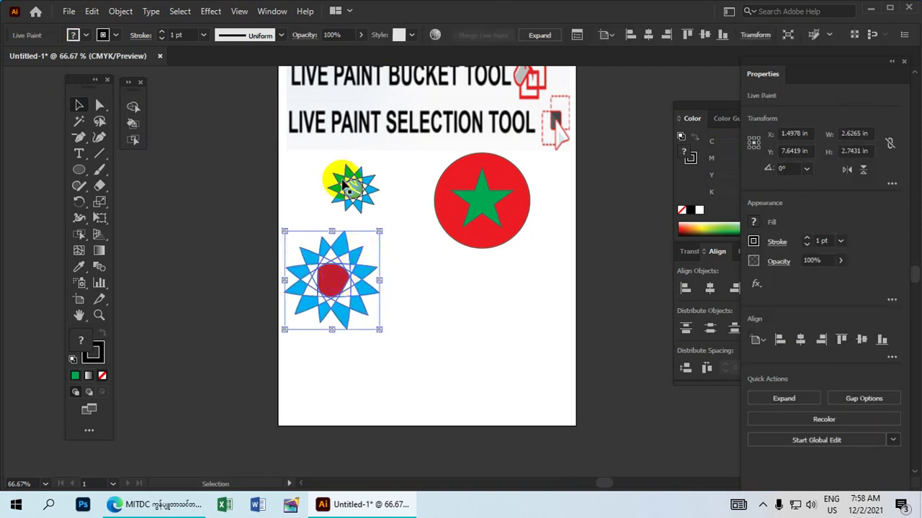
pyautogui.click(351, 183)
pyautogui.moveTo(381, 165); pyautogui.dragTo(436, 144)
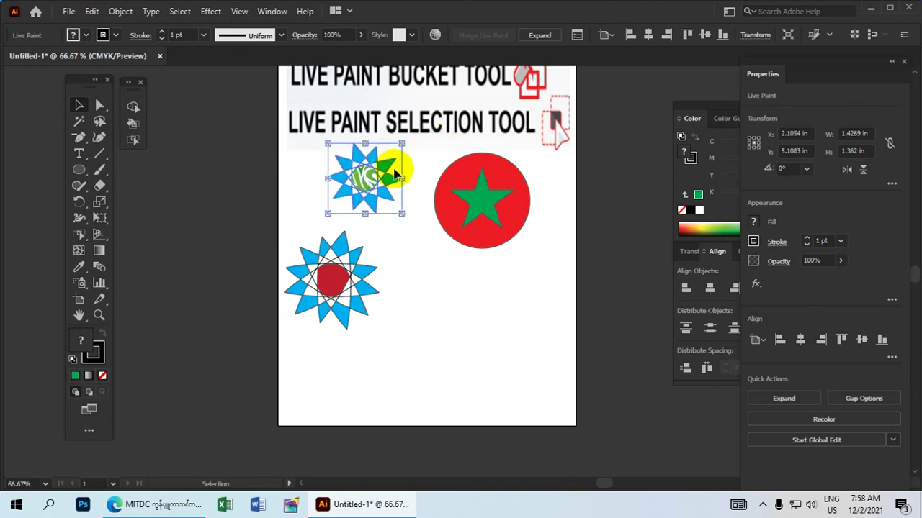
# Rearrange the artwork with the large flower under the heading, the star emblem below it and the small flower to their right
pyautogui.moveTo(380, 175); pyautogui.dragTo(477, 319)
pyautogui.moveTo(341, 281); pyautogui.dragTo(367, 208)
pyautogui.moveTo(503, 191); pyautogui.dragTo(359, 317)
pyautogui.moveTo(474, 324); pyautogui.dragTo(446, 279)
pyautogui.moveTo(350, 325); pyautogui.dragTo(364, 310)
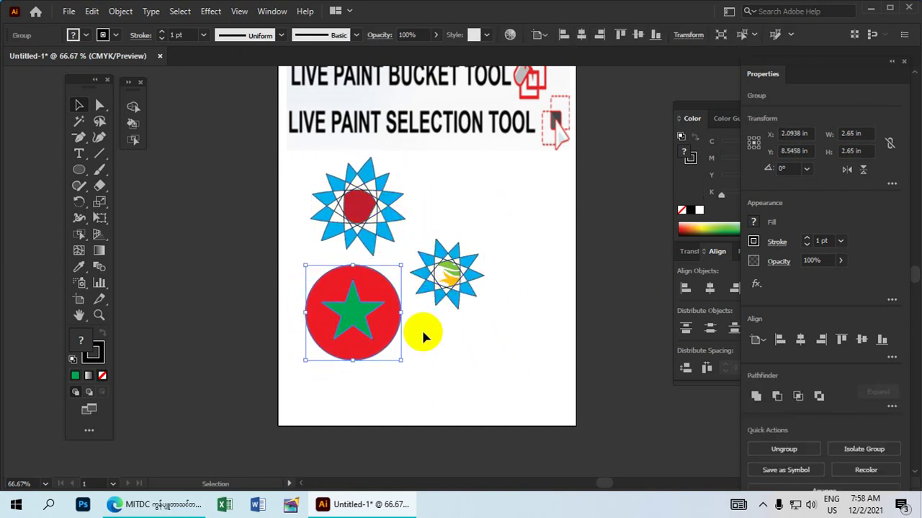
pyautogui.click(457, 368)
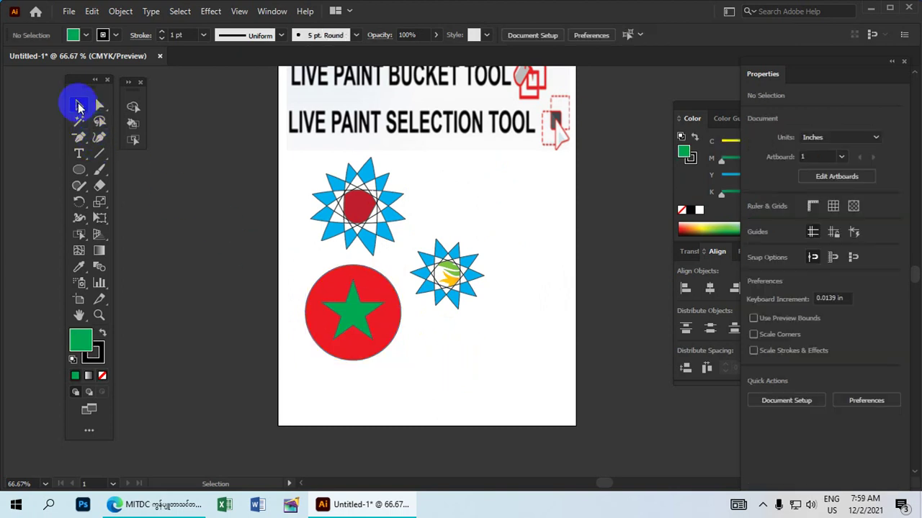
# Select all objects in the document, and undo the last move of the star emblem
pyautogui.click(180, 12)
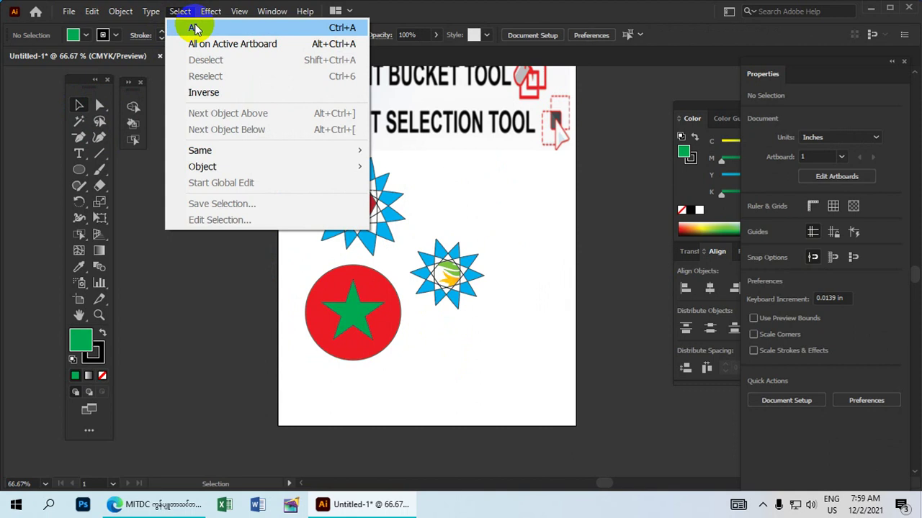
pyautogui.click(194, 26)
pyautogui.press('a')
pyautogui.hotkey('ctrl', 'z')
# Group both flowers and the star emblem, and move the group rightward to about X 4 in, Y 7 in on the artboard
pyautogui.moveTo(459, 374); pyautogui.dragTo(298, 179)
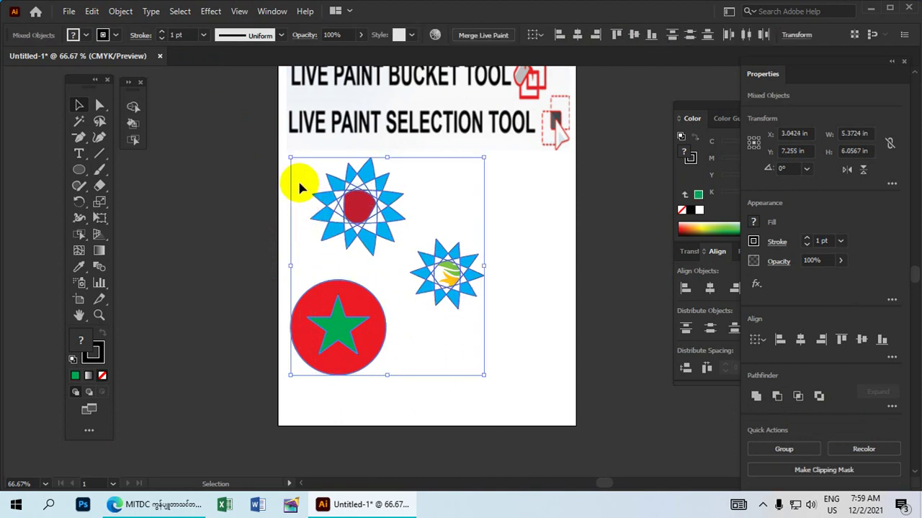
pyautogui.click(127, 12)
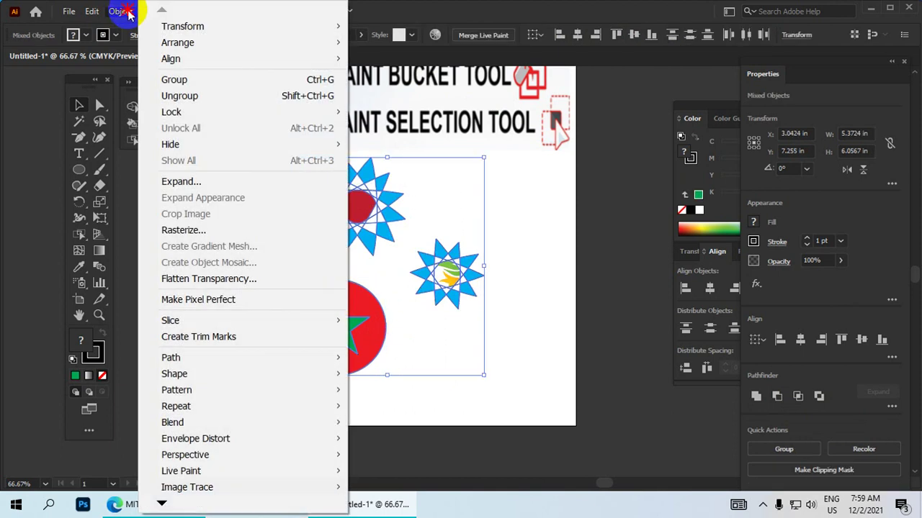
pyautogui.click(188, 80)
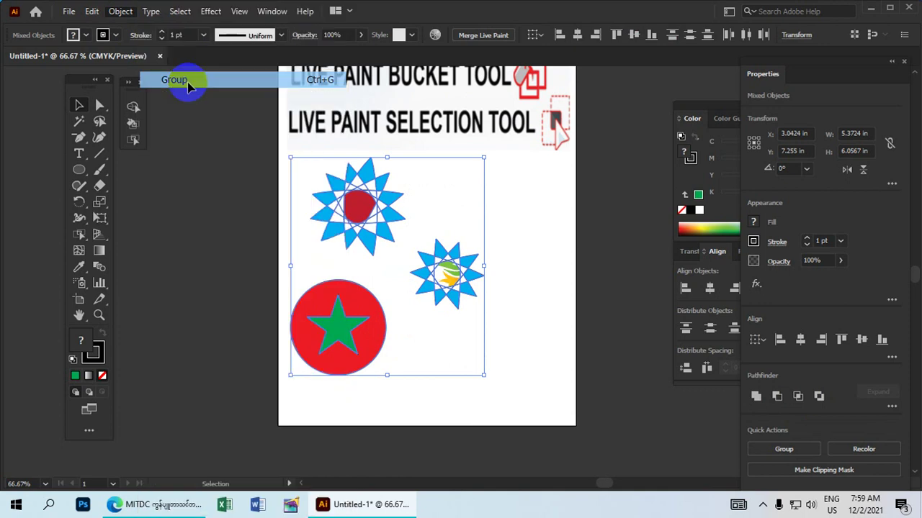
pyautogui.moveTo(348, 207); pyautogui.dragTo(398, 229)
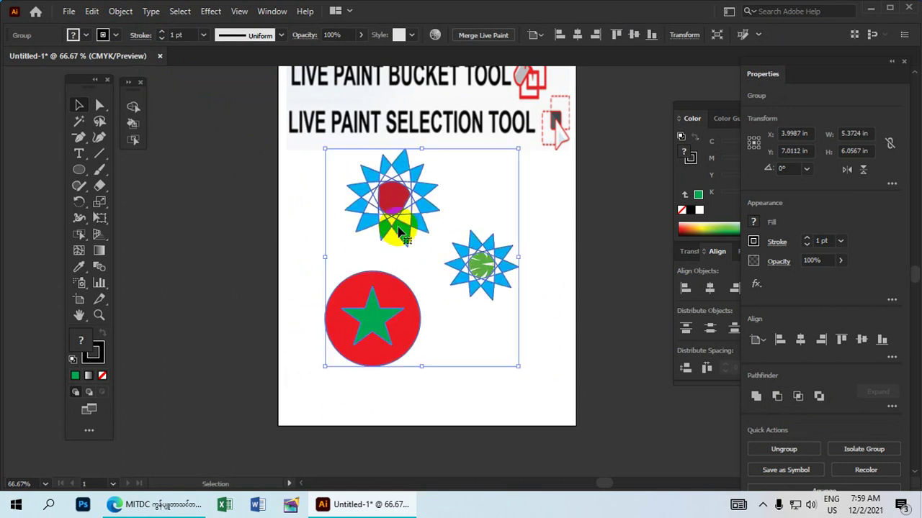
pyautogui.click(553, 225)
pyautogui.moveTo(494, 155); pyautogui.dragTo(459, 247)
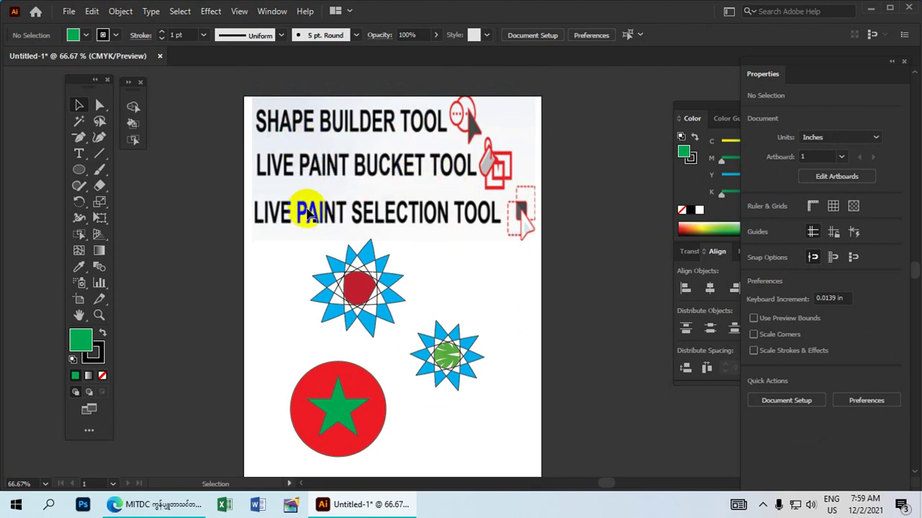
pyautogui.press('space')
pyautogui.moveTo(426, 288); pyautogui.dragTo(441, 191)
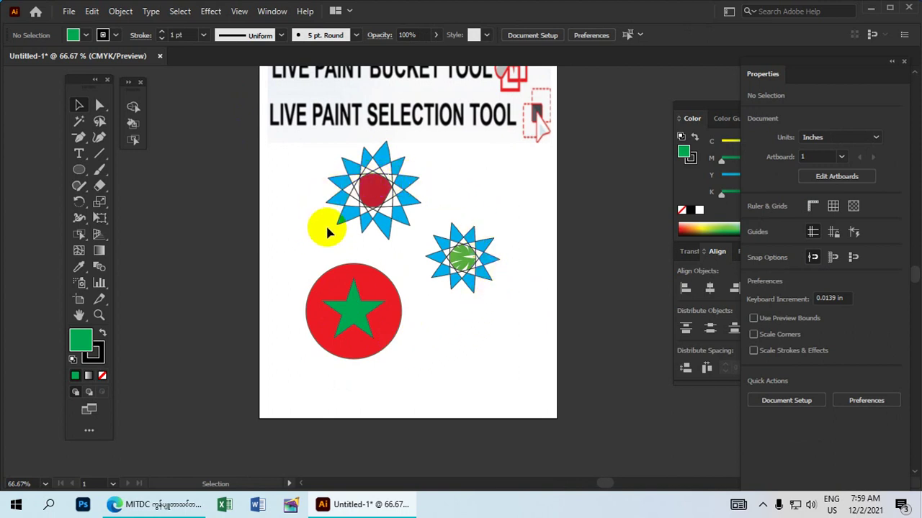
pyautogui.press('space')
pyautogui.moveTo(370, 133); pyautogui.dragTo(357, 186)
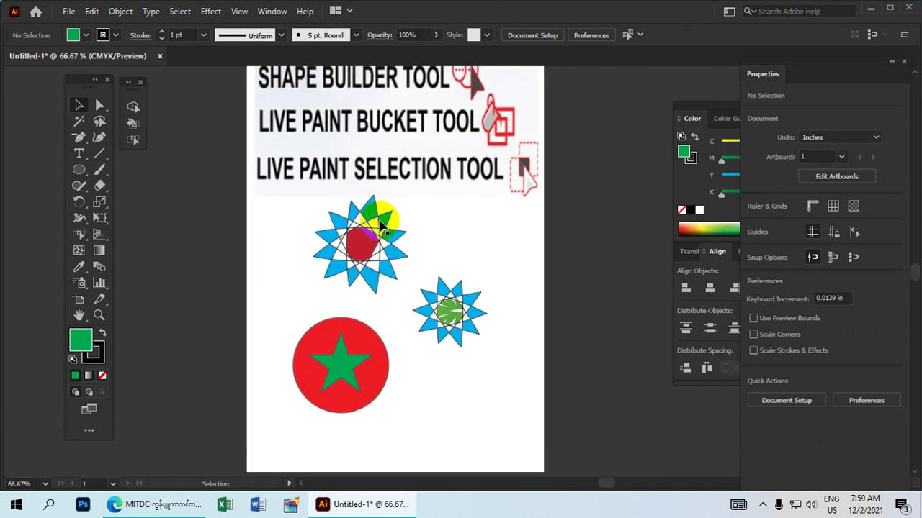